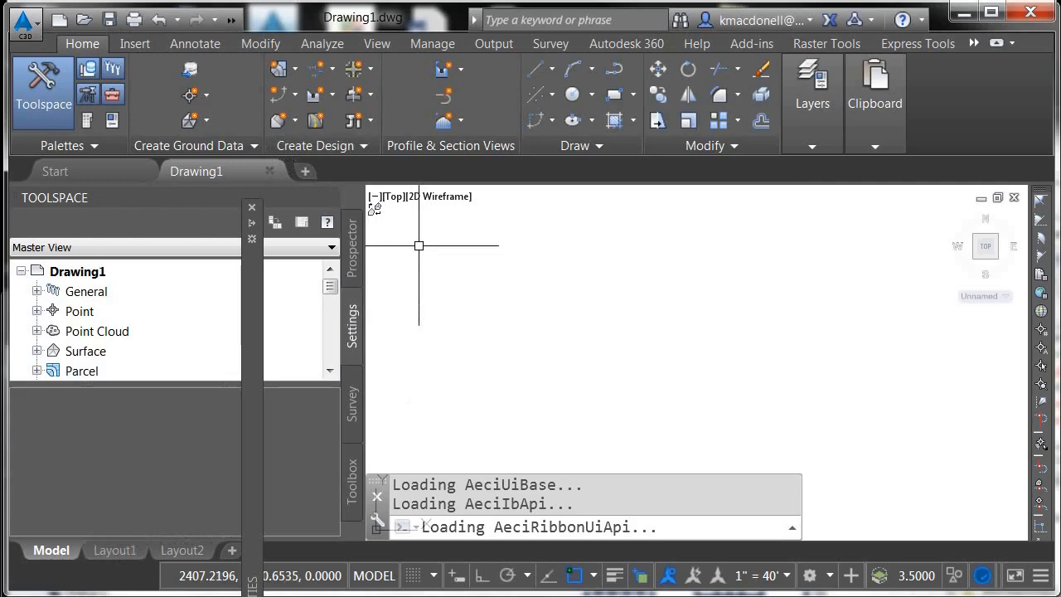
Create a new drawing from the title block template
click(125, 552)
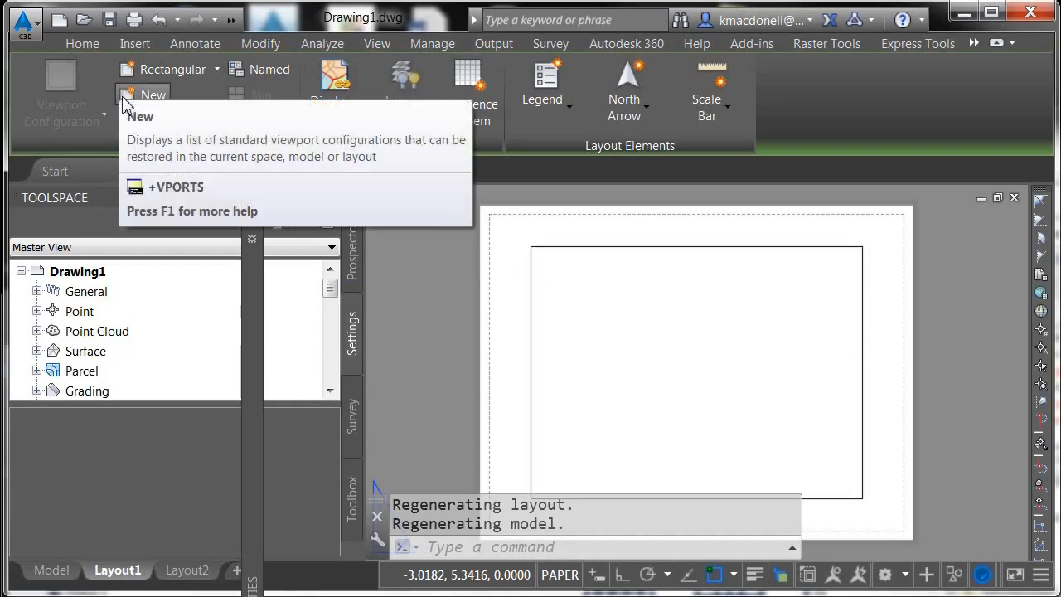
click(23, 31)
mouse_move(74, 145)
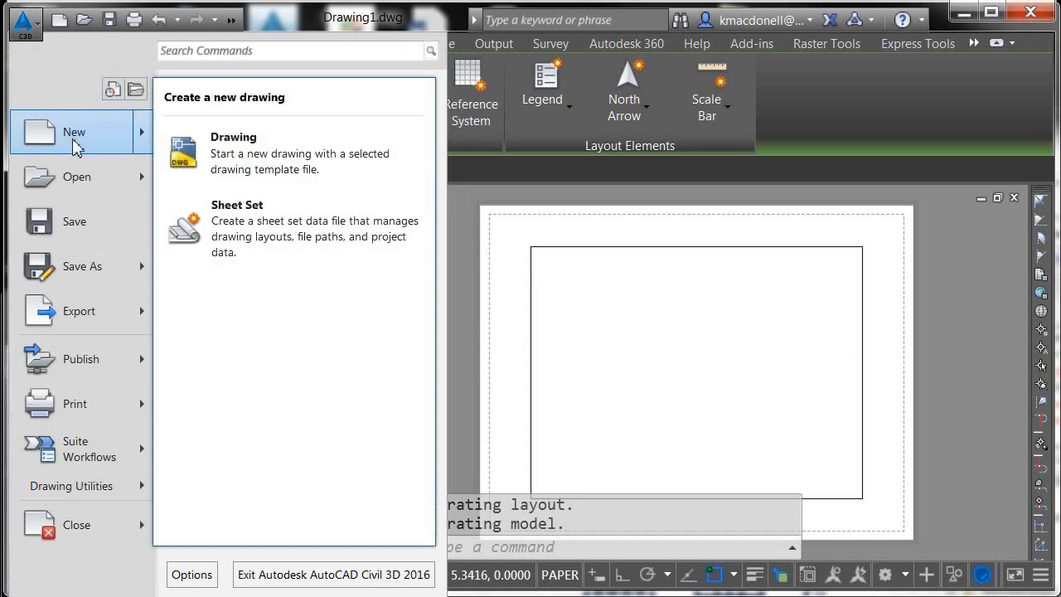
click(193, 153)
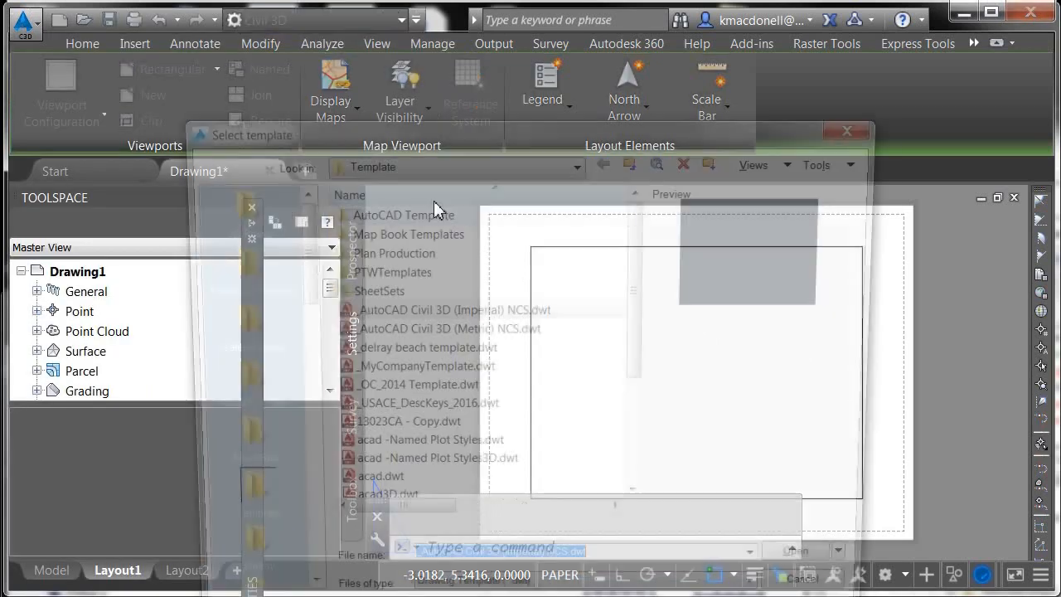
click(427, 366)
click(821, 571)
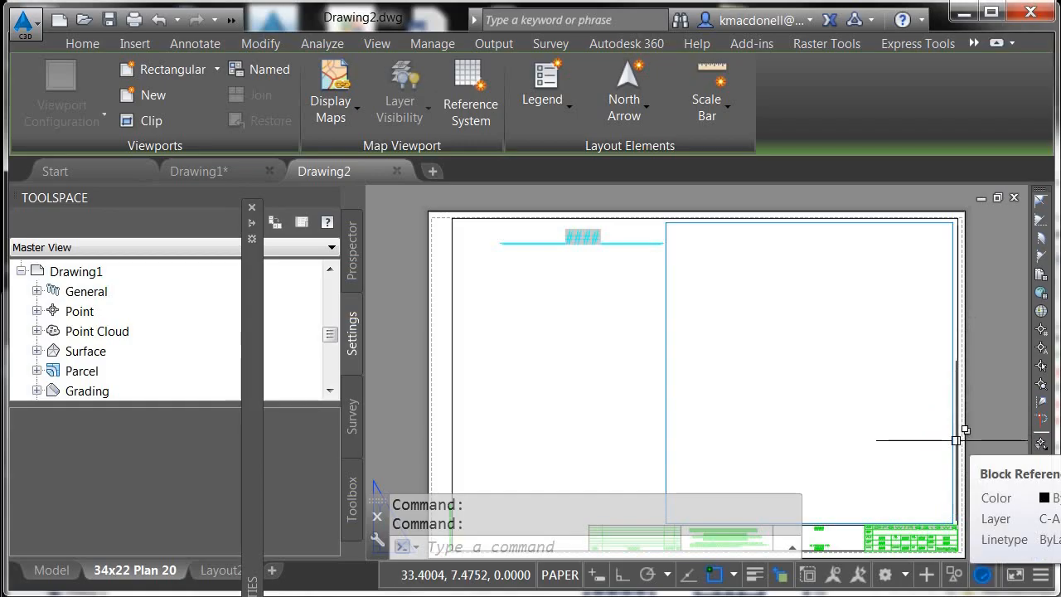
Open the title block's attribute editor and examine the field behind the SHEETTITLE value
double_click(957, 438)
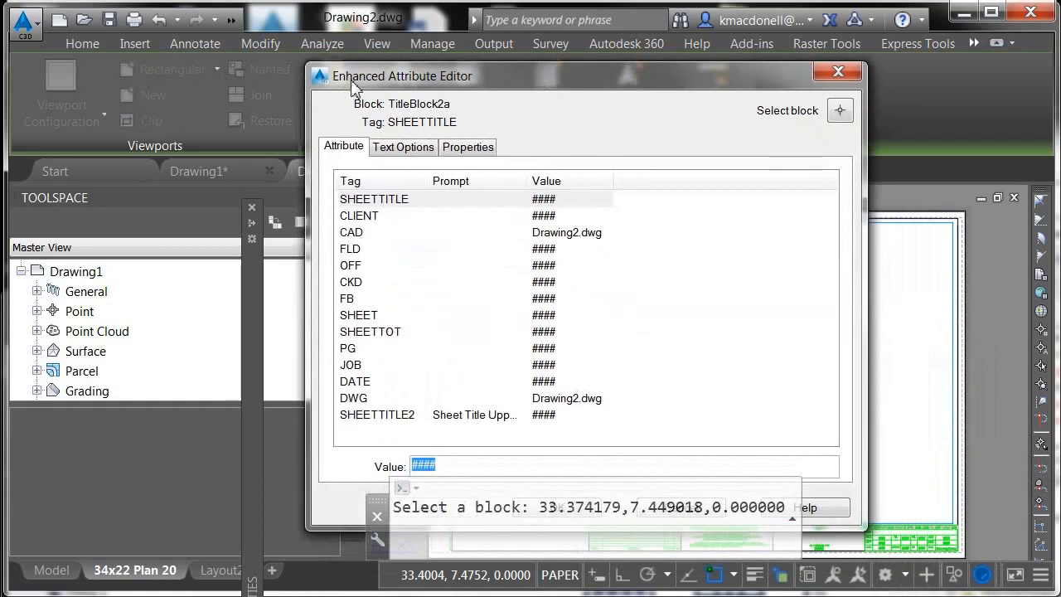
drag(352, 82, 382, 59)
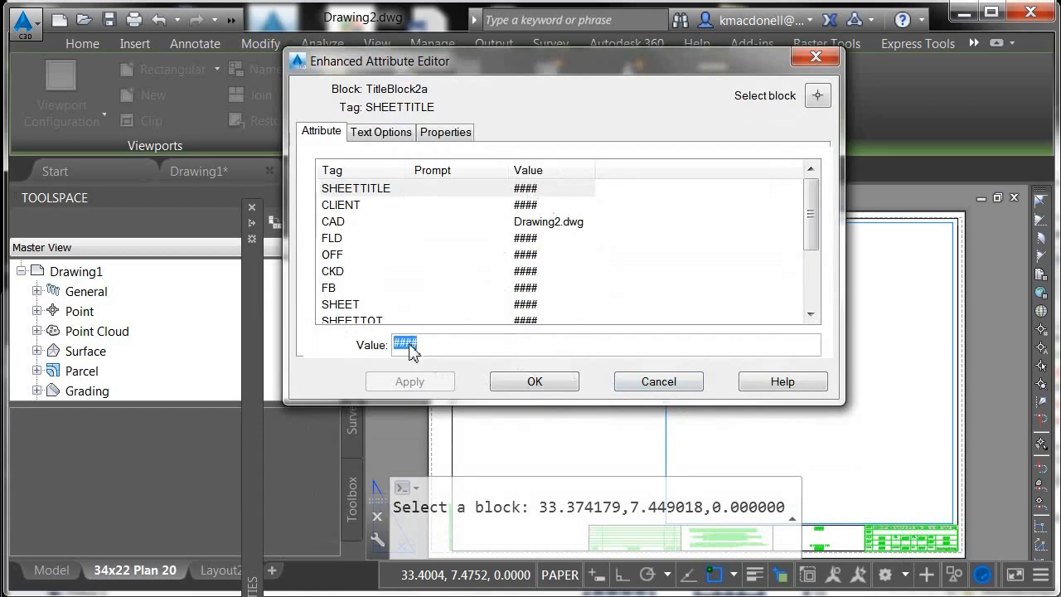
click(479, 351)
double_click(409, 347)
right_click(409, 348)
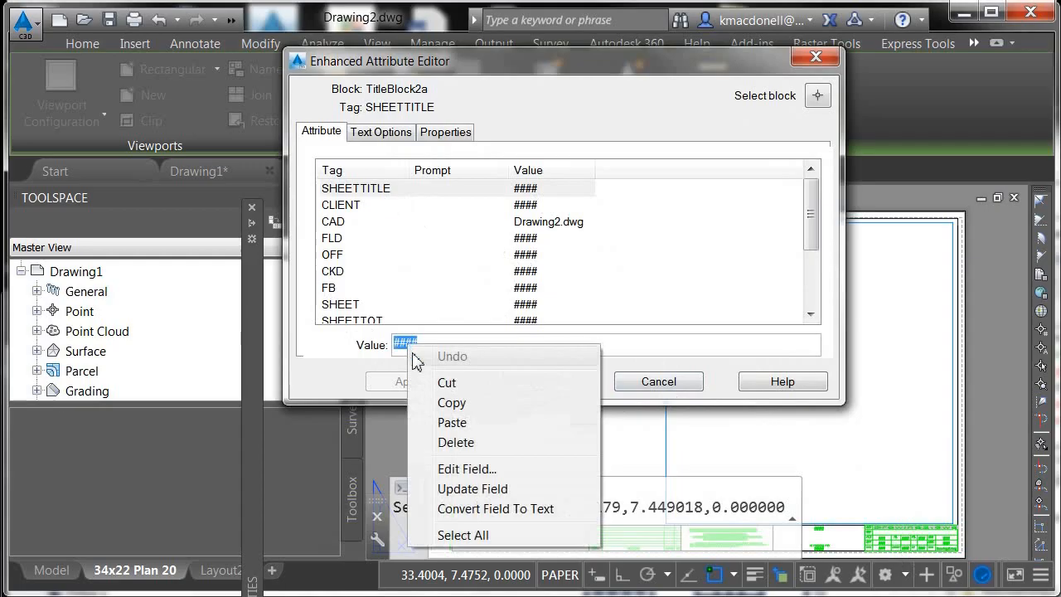
click(466, 471)
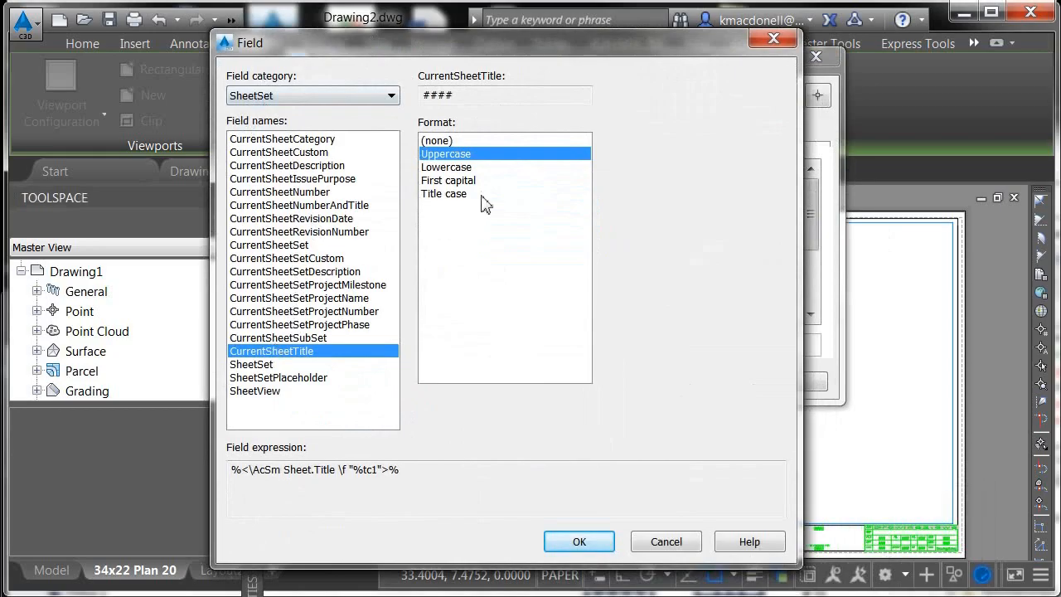
click(643, 541)
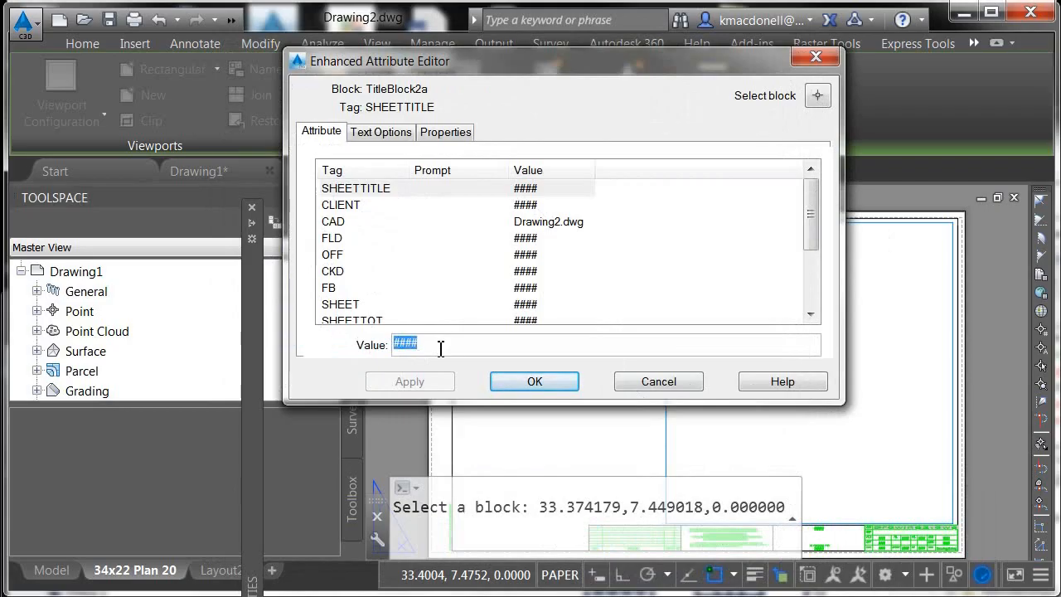
Set the SHEETTITLE attribute to Site Plan and apply it
text(Site Plan)
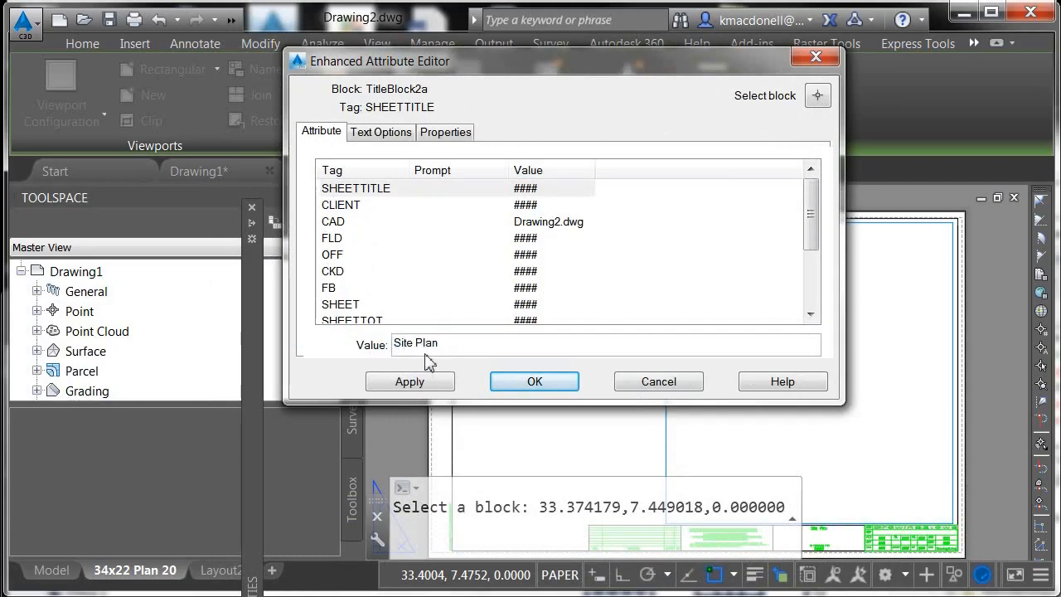
click(415, 383)
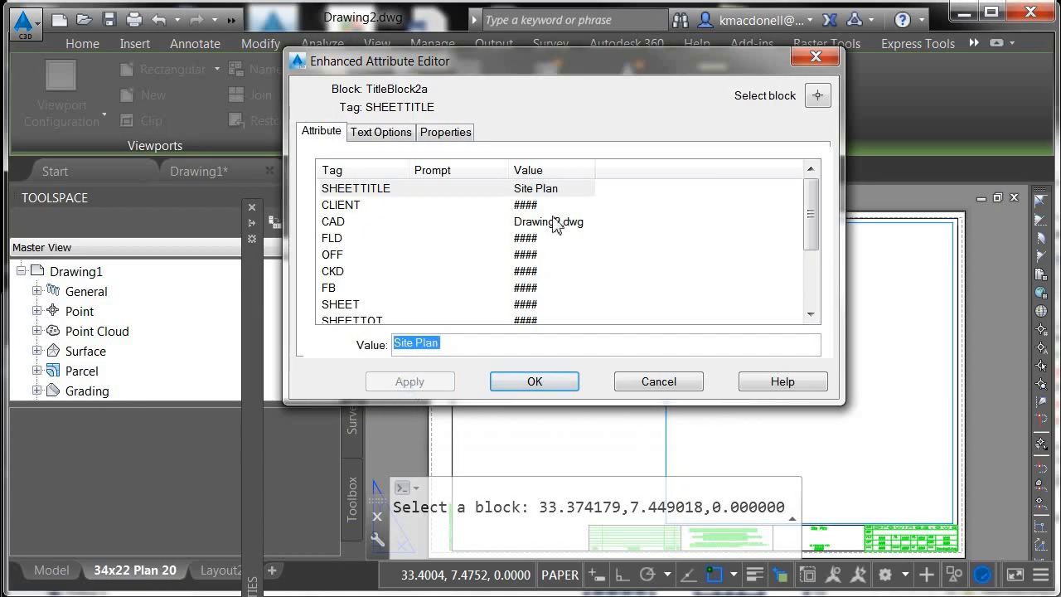
click(556, 388)
Reopen the title block attributes and set the CLIENT attribute to Your Client Name
scroll(851, 520, up, 3)
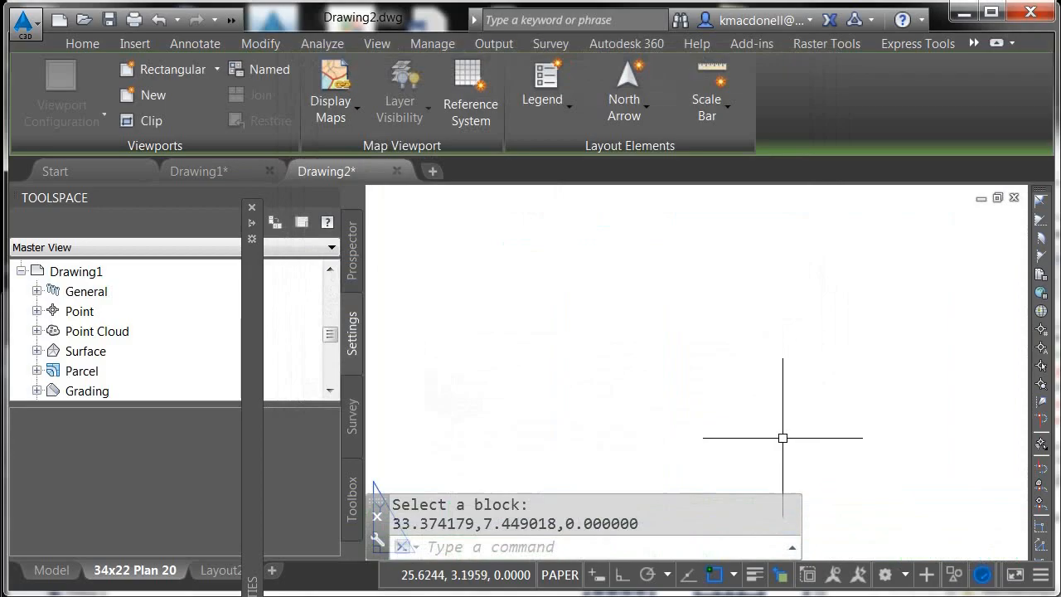
scroll(781, 436, down, 2)
scroll(781, 450, up, 3)
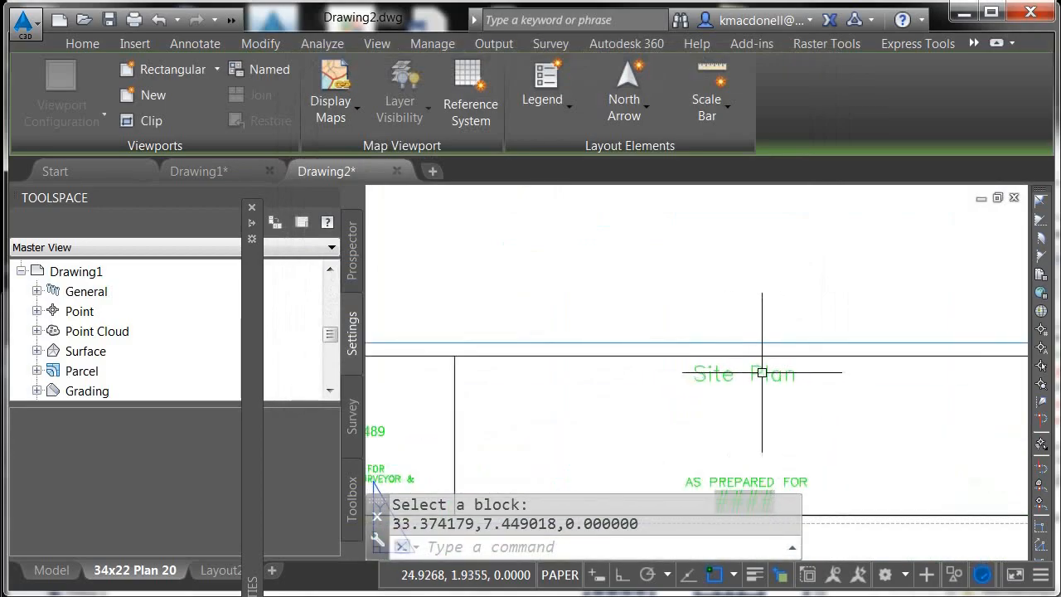
middle_drag(763, 407, 589, 337)
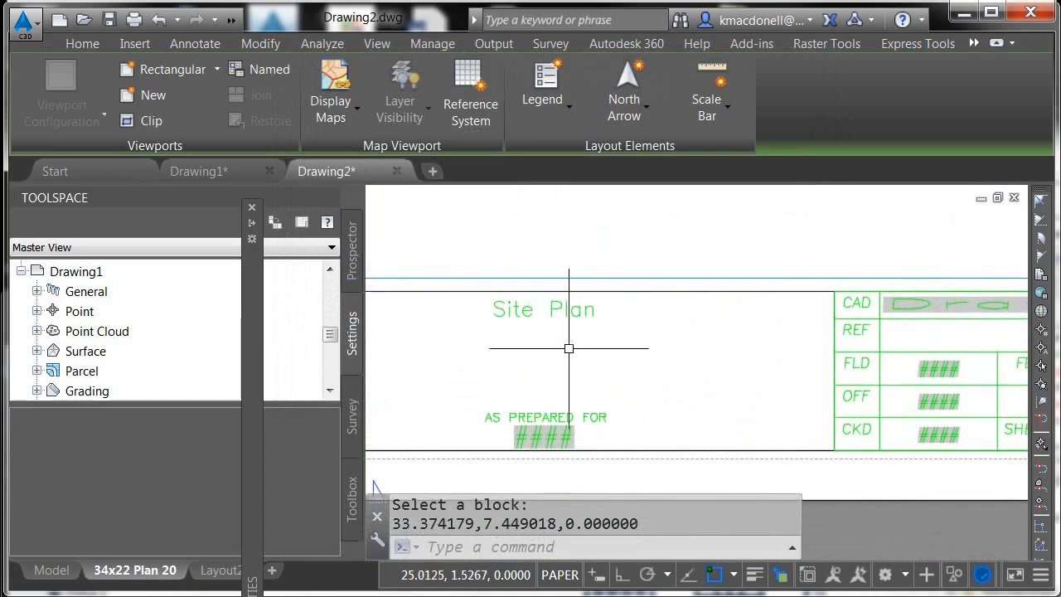
click(610, 452)
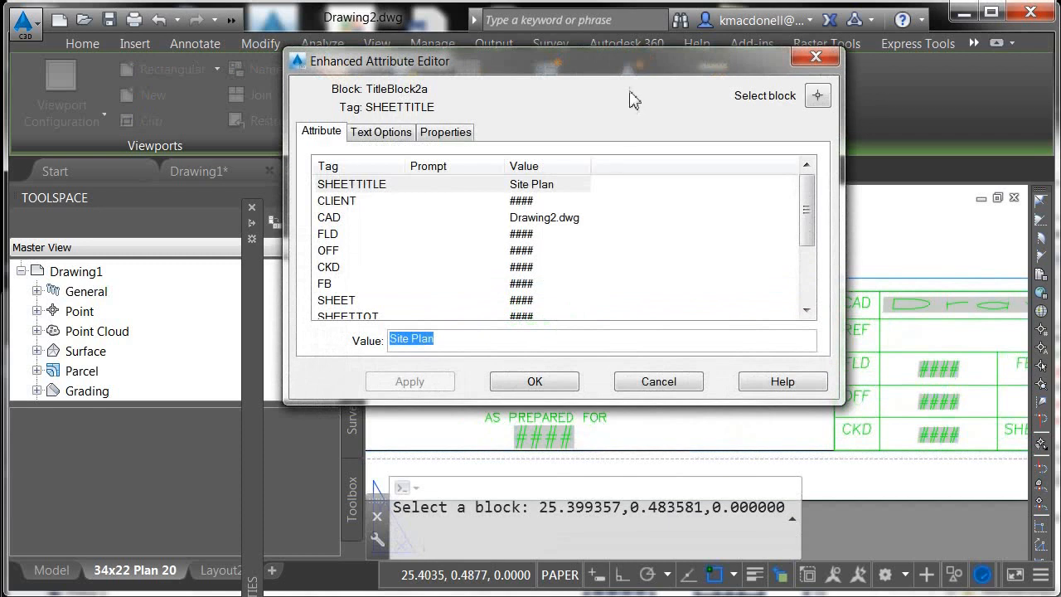
drag(629, 67, 475, 39)
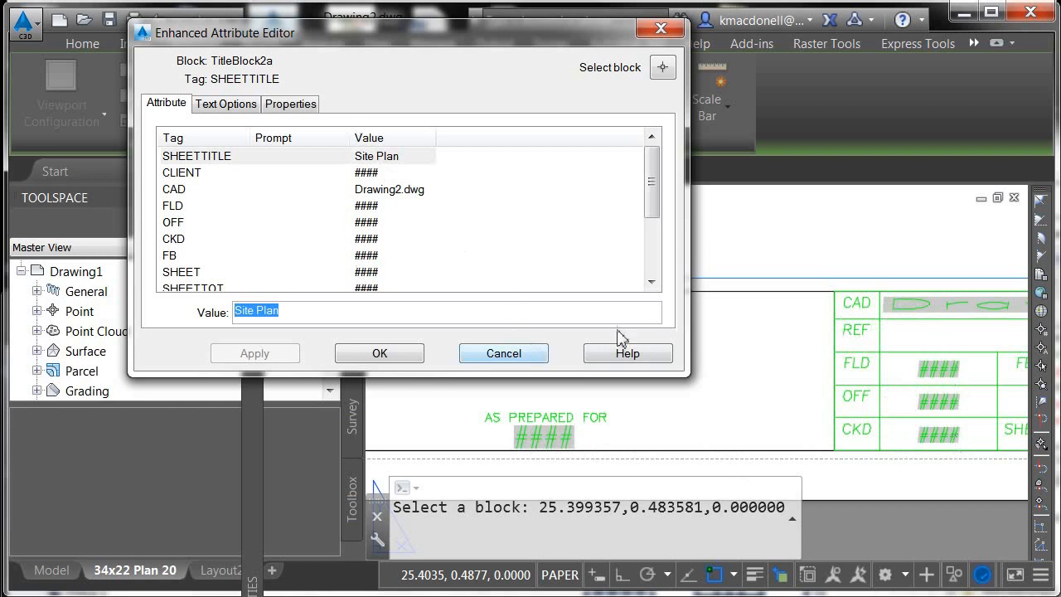
click(389, 174)
click(363, 175)
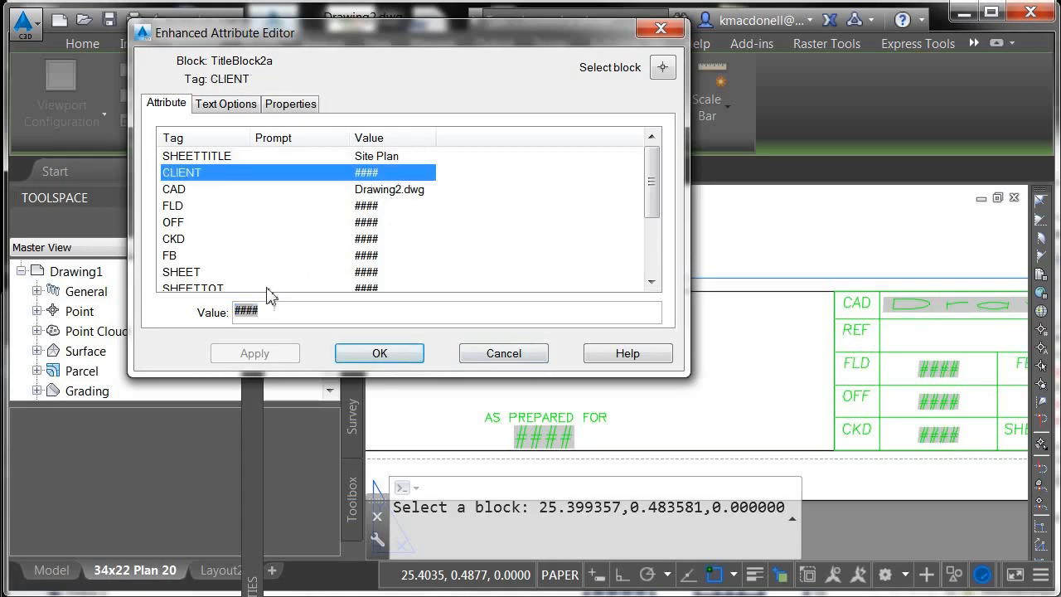
click(254, 312)
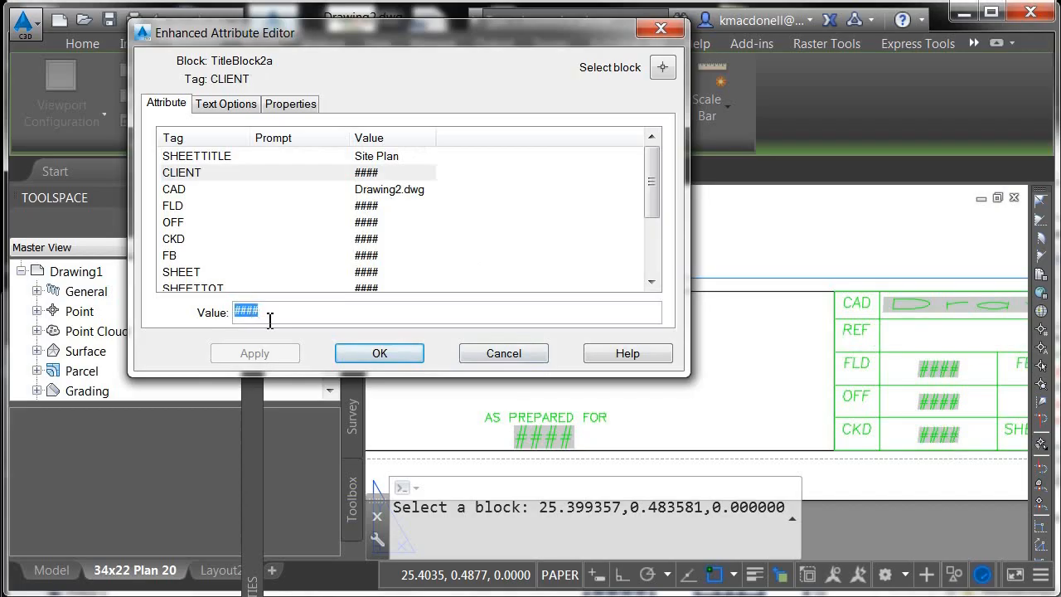
text(Your)
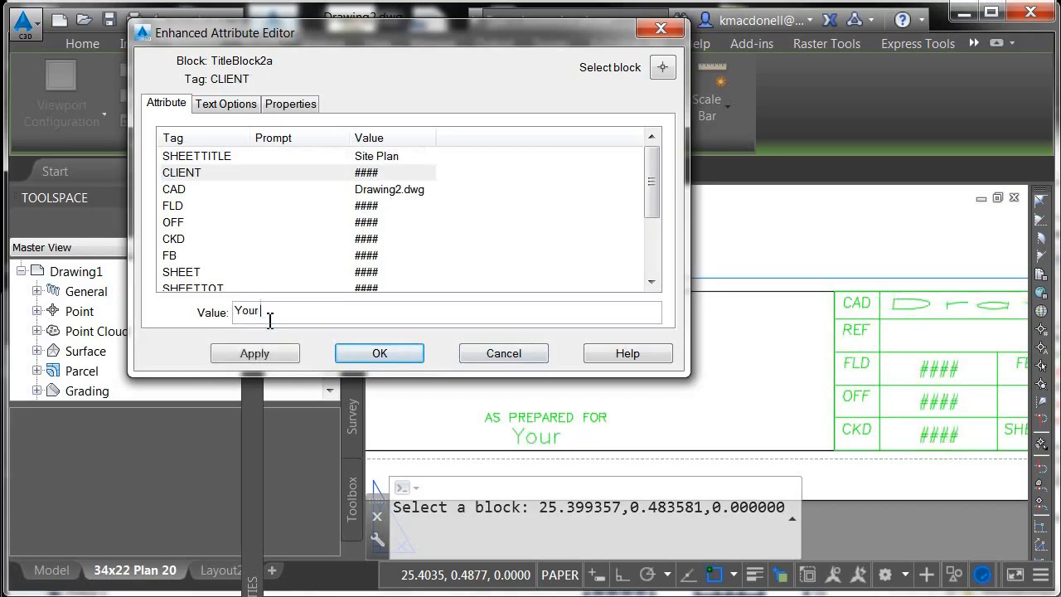
text( Client Nam)
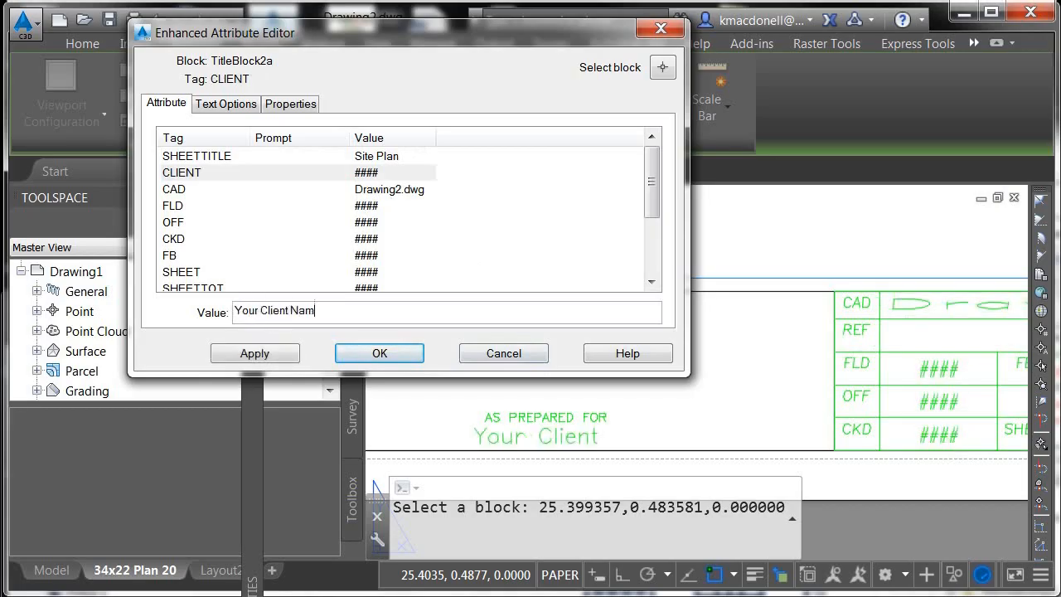
text(e)
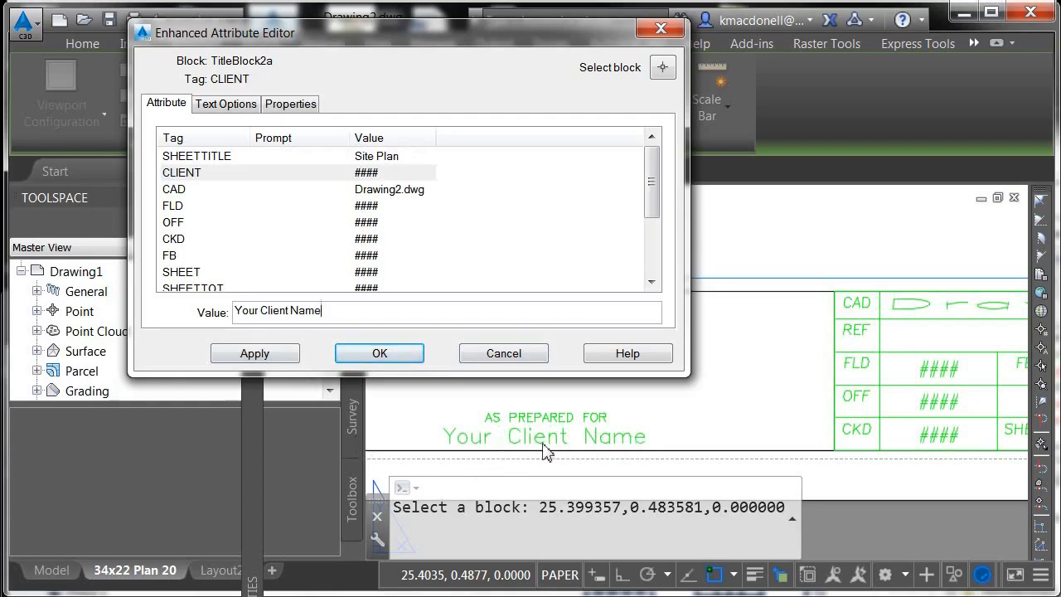
click(292, 357)
click(367, 353)
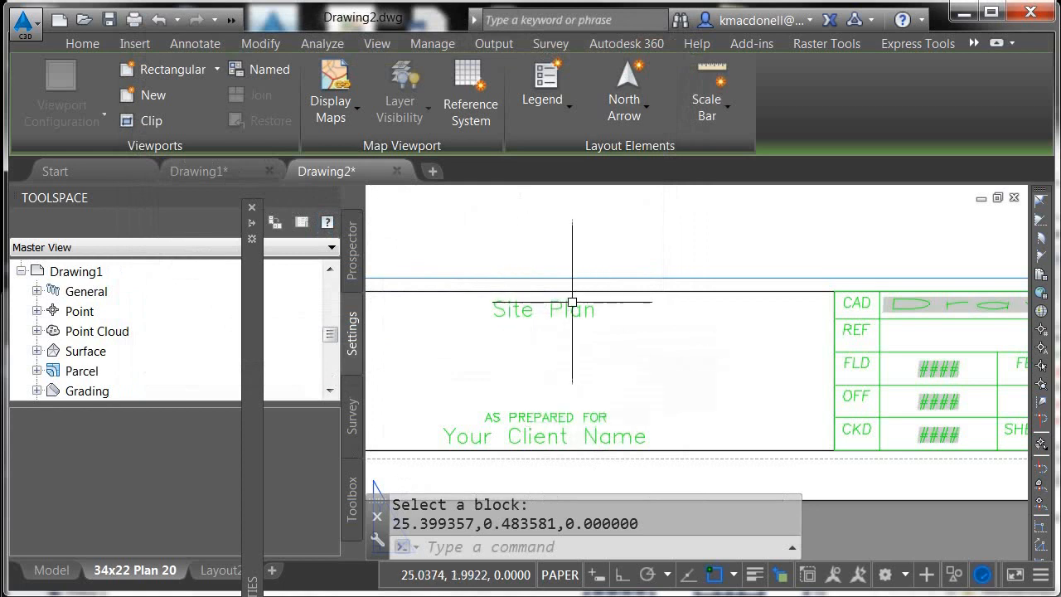
Open the Project 1 sheet set from the Project 1 - Title Block folder
click(31, 35)
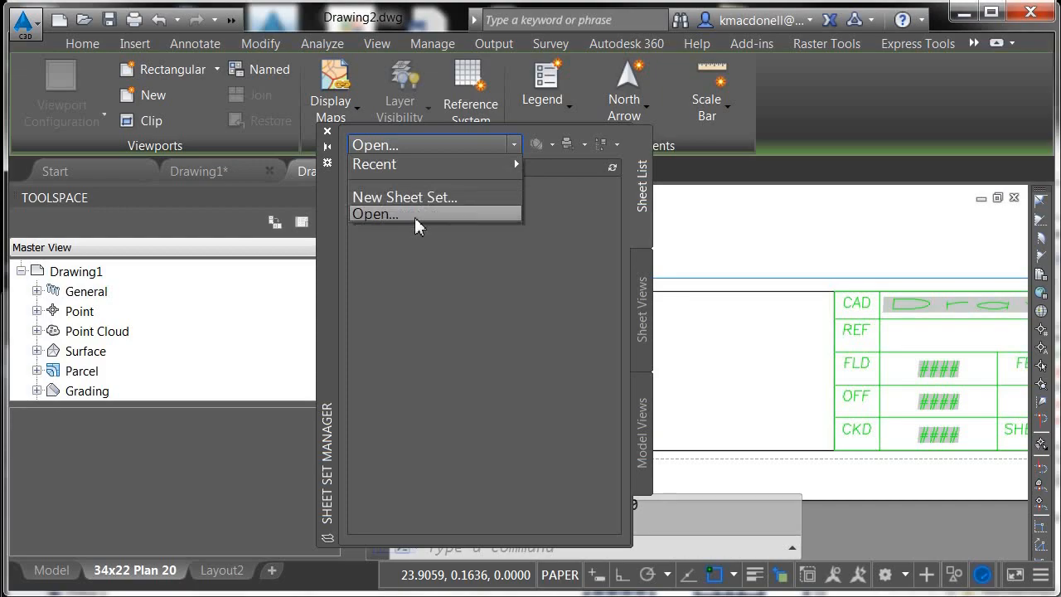
click(415, 218)
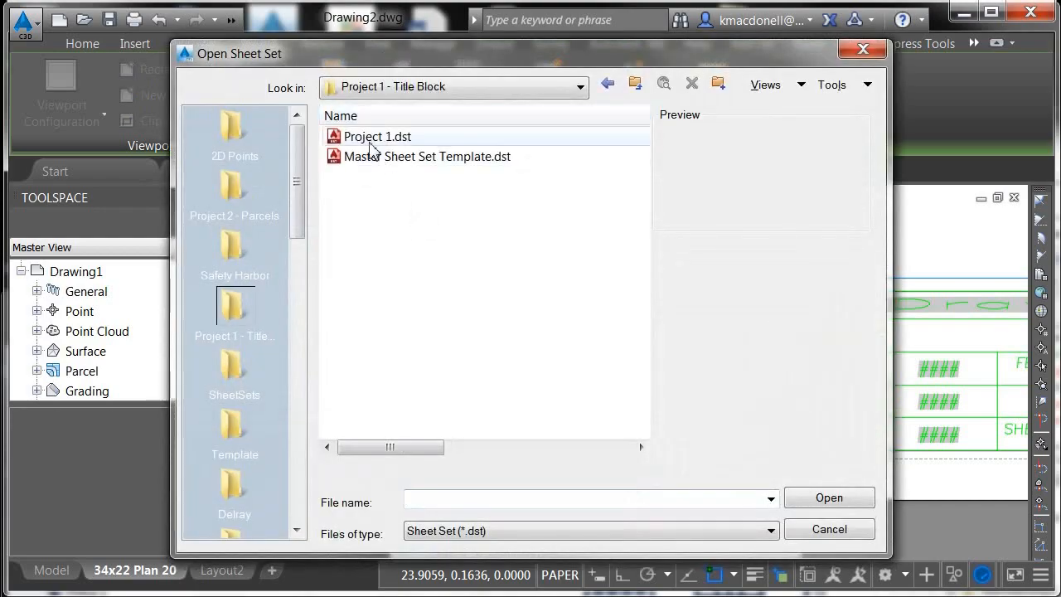
click(365, 136)
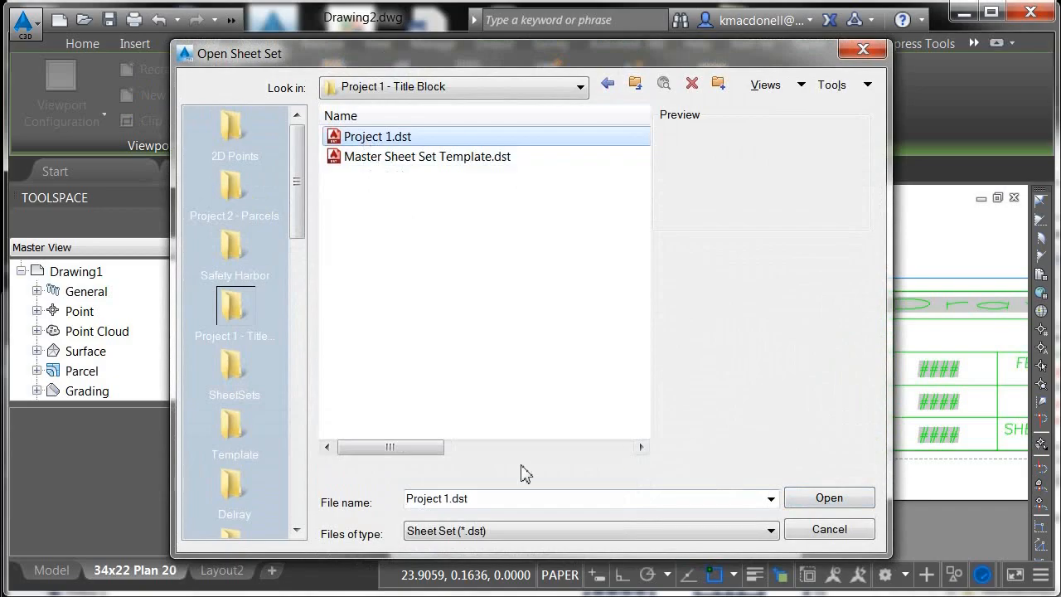
click(838, 499)
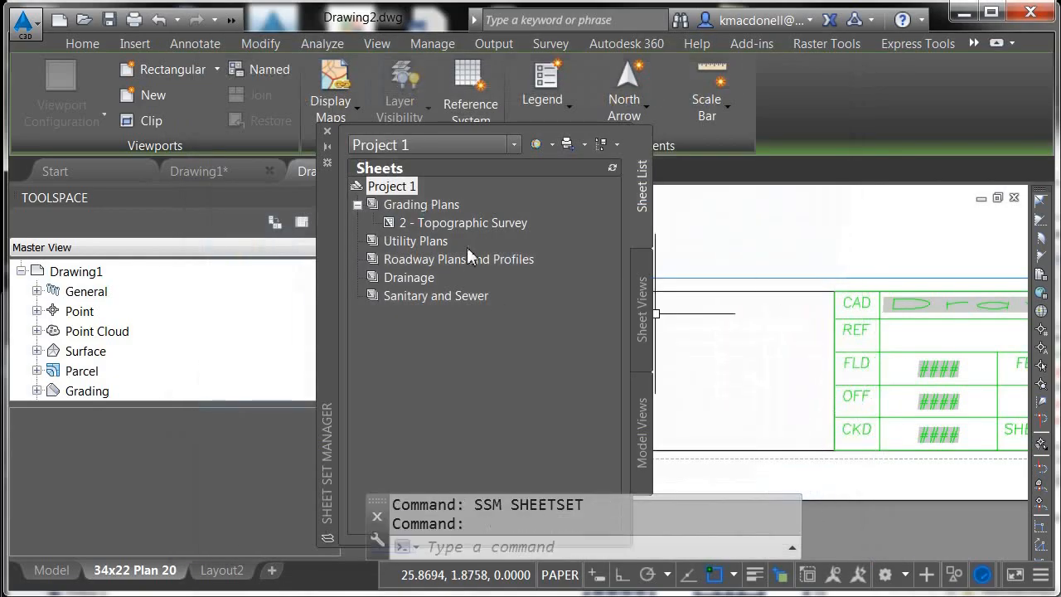
Open the 2 - Topographic Survey sheet from the Grading Plans subset
mouse_move(433, 229)
right_click(429, 223)
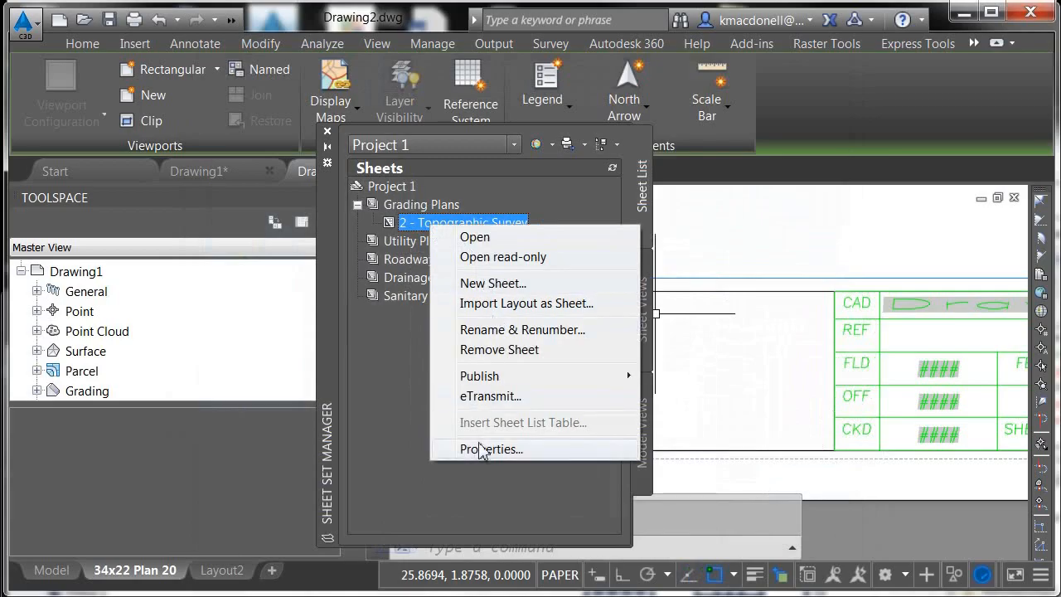
click(475, 237)
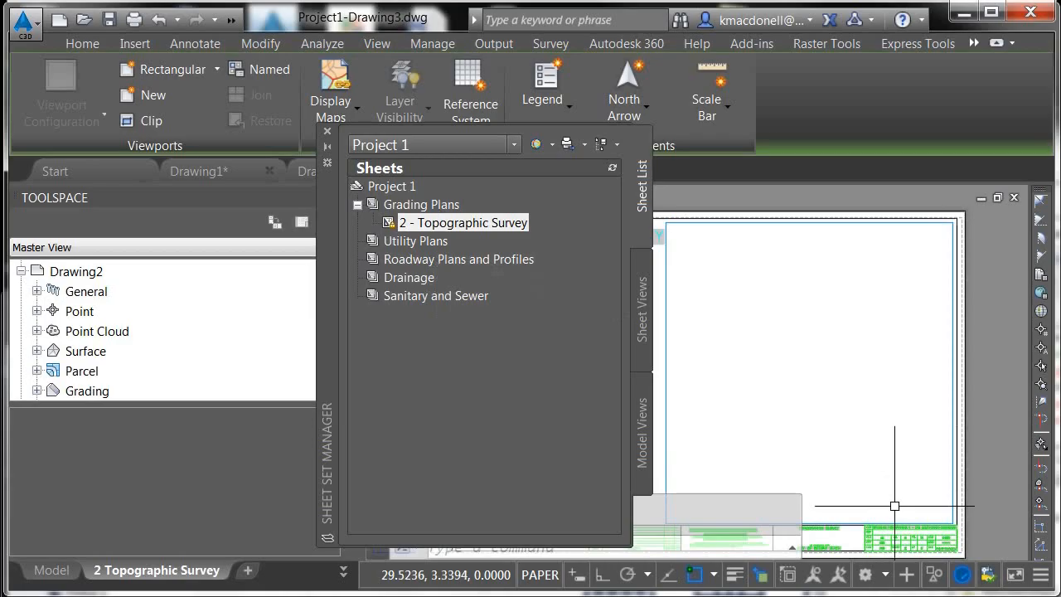
Zoom into the sheet's title block to inspect its field values
scroll(933, 539, up, 3)
scroll(800, 367, down, 3)
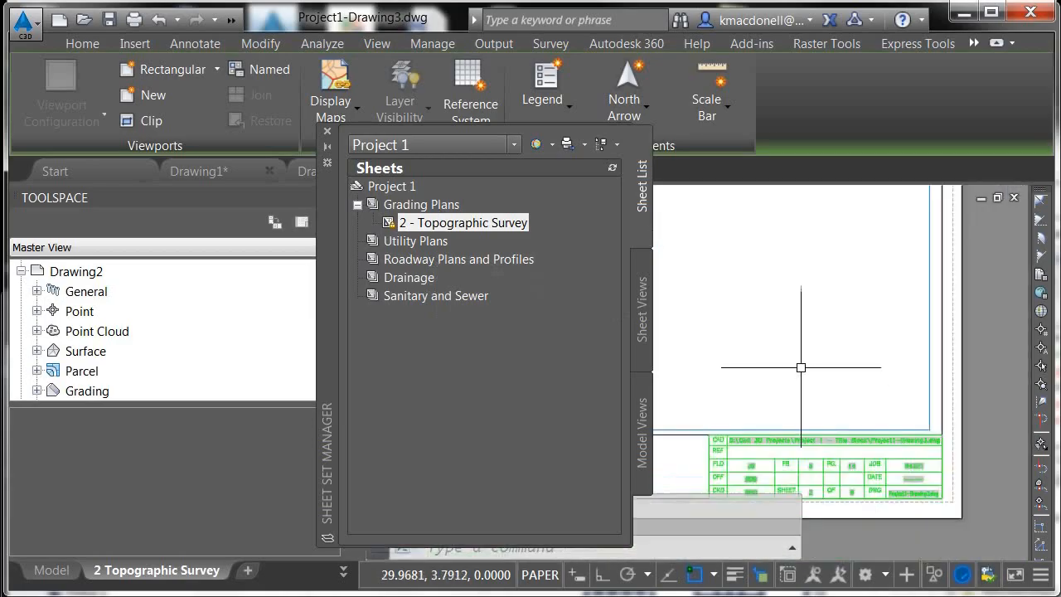
scroll(928, 493, up, 5)
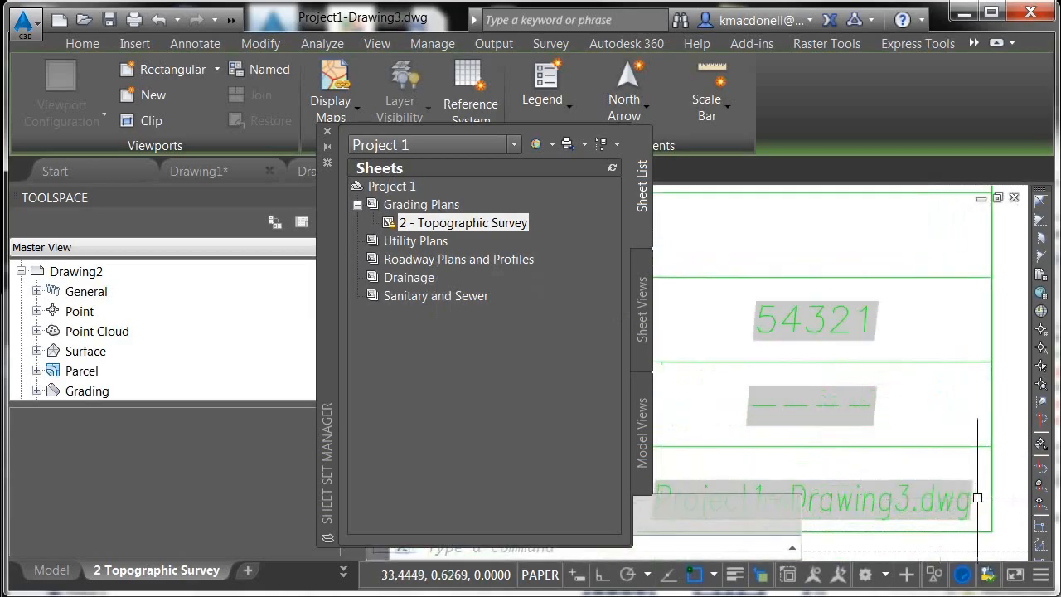
scroll(982, 338, down, 2)
scroll(867, 456, up, 2)
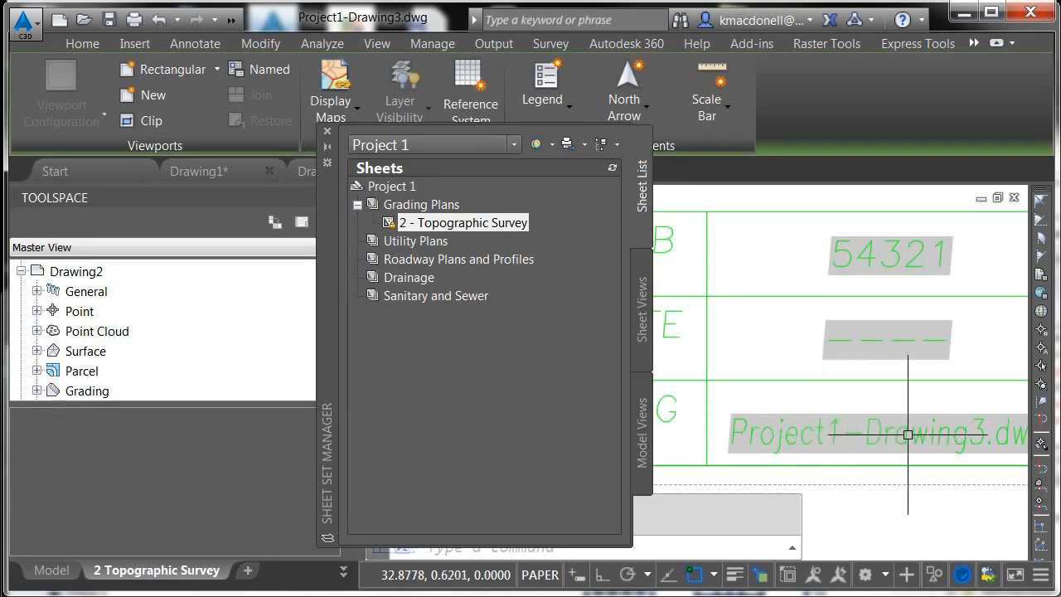
middle_drag(908, 435, 847, 432)
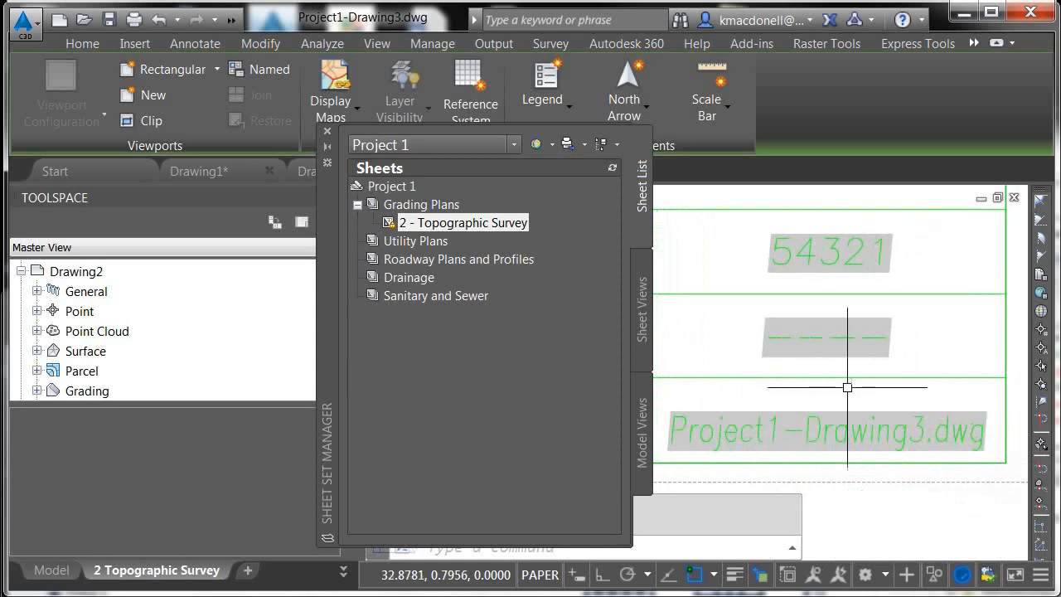
mouse_move(847, 383)
middle_down()
mouse_move(880, 459)
mouse_move(869, 395)
mouse_move(933, 389)
mouse_move(939, 409)
middle_up()
scroll(880, 440, down, 4)
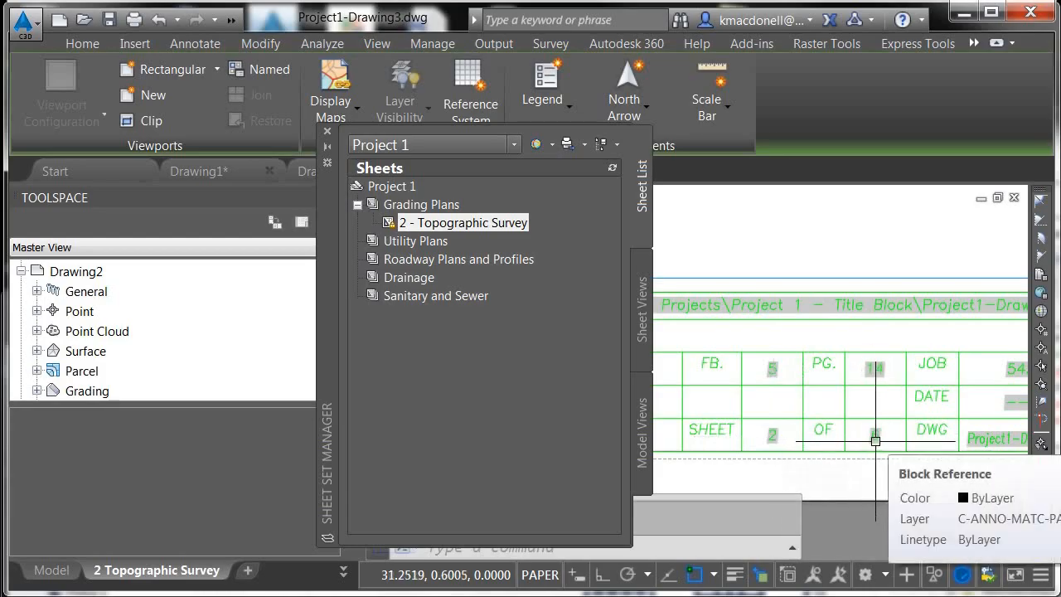
Create a copy of the 2 Topographic Survey layout placed before Layout2, then save the drawing
right_click(154, 571)
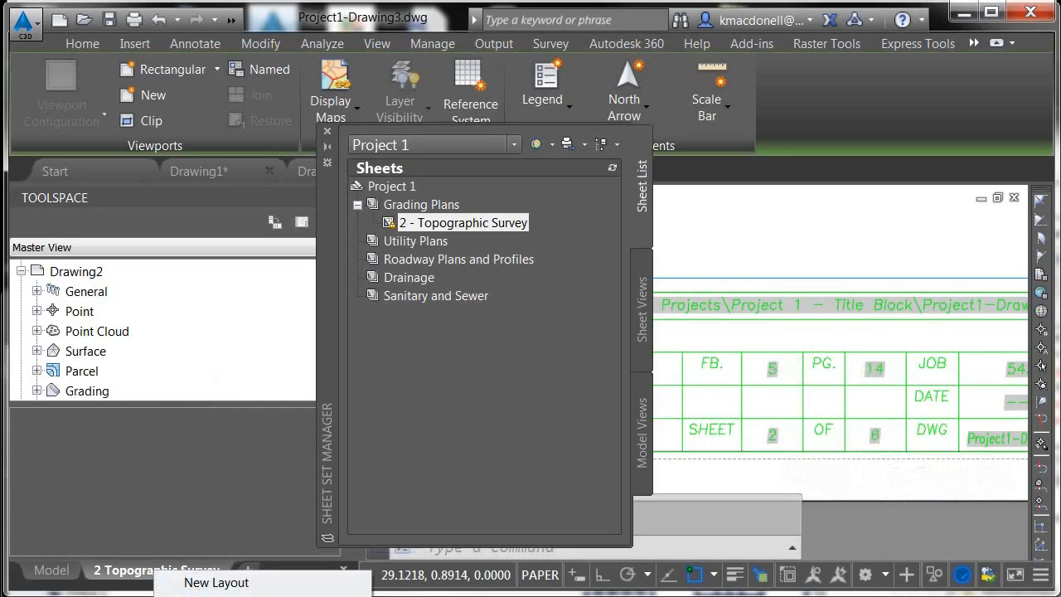
click(217, 596)
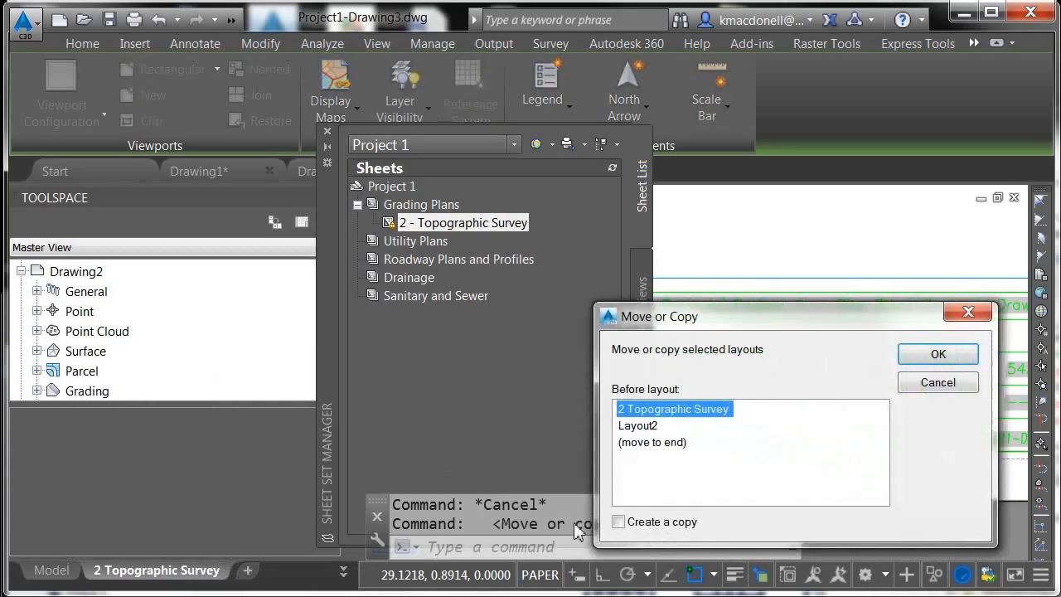
click(646, 428)
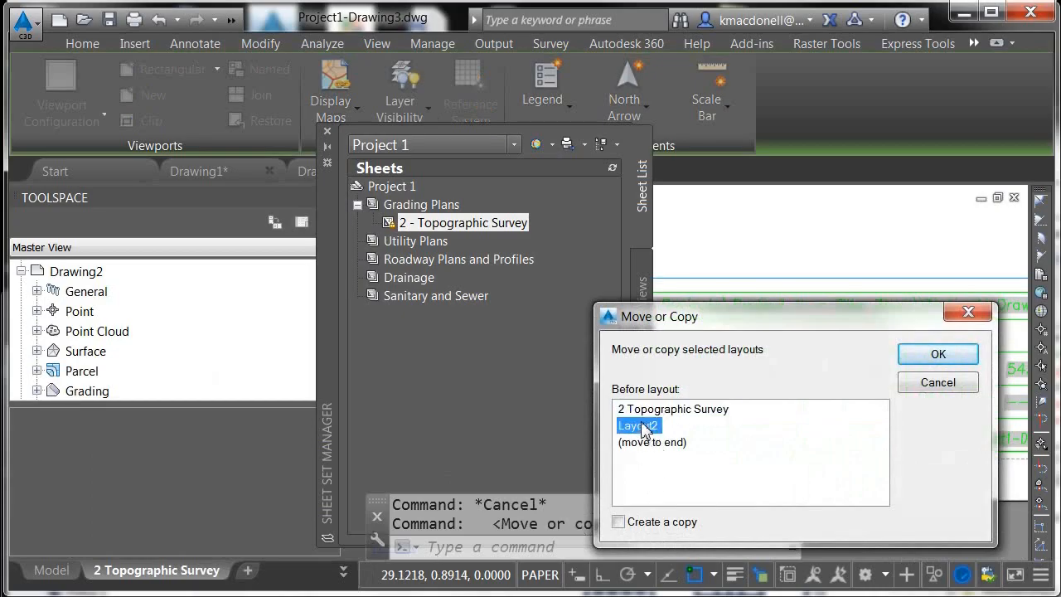
click(618, 521)
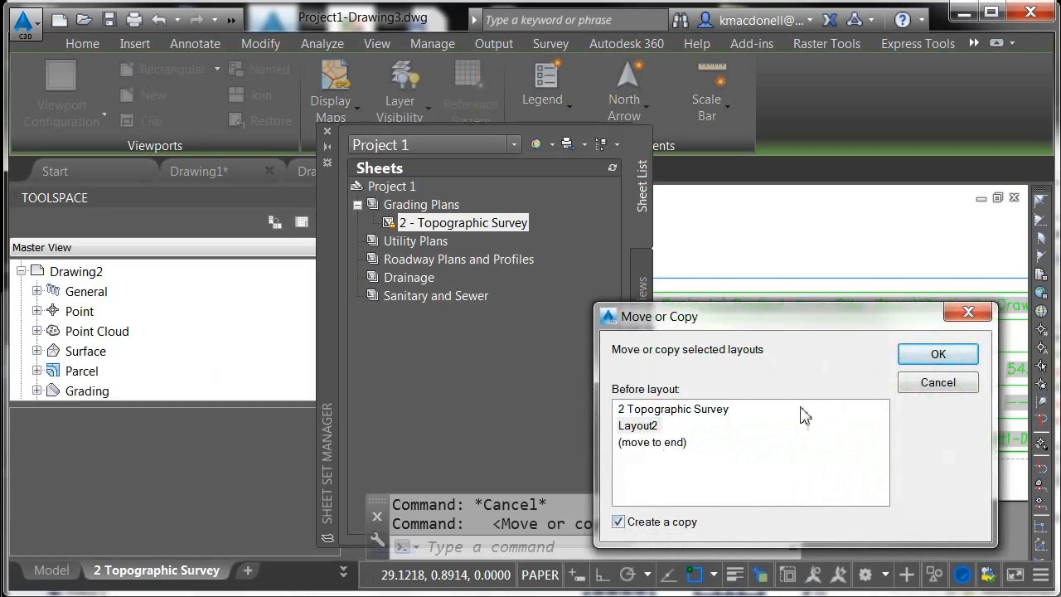
click(932, 355)
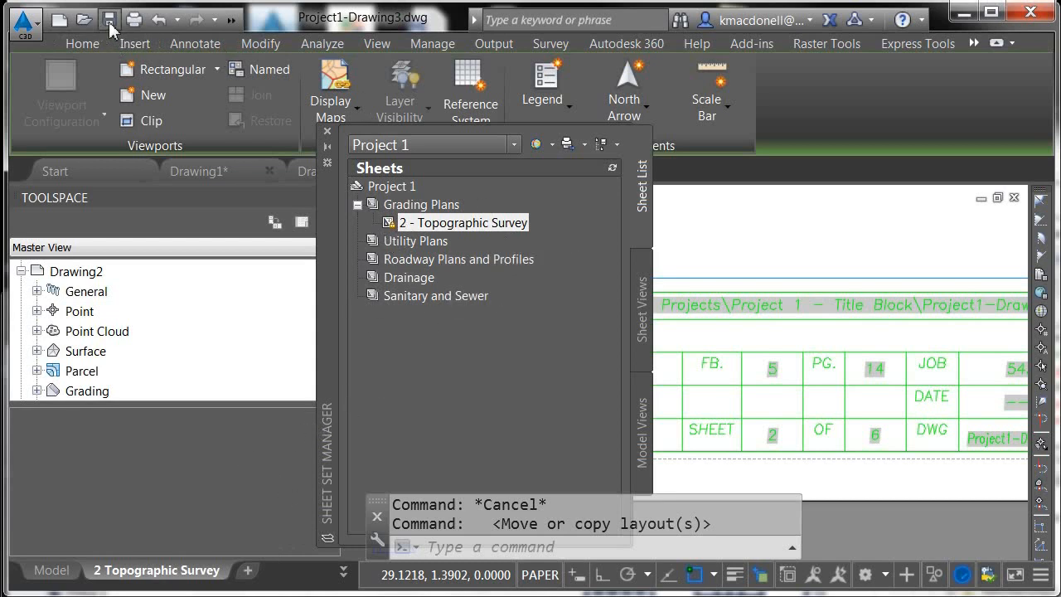
key(ctrl+s)
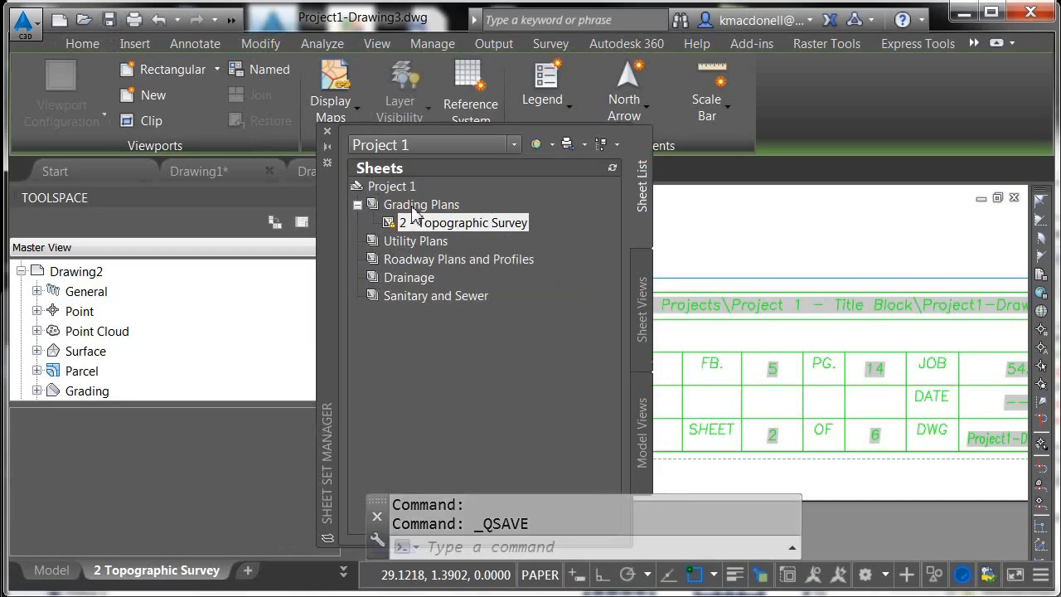
Import the copied layouts from Project1-Drawing3.dwg as sheets into the Project 1 sheet set
right_click(406, 187)
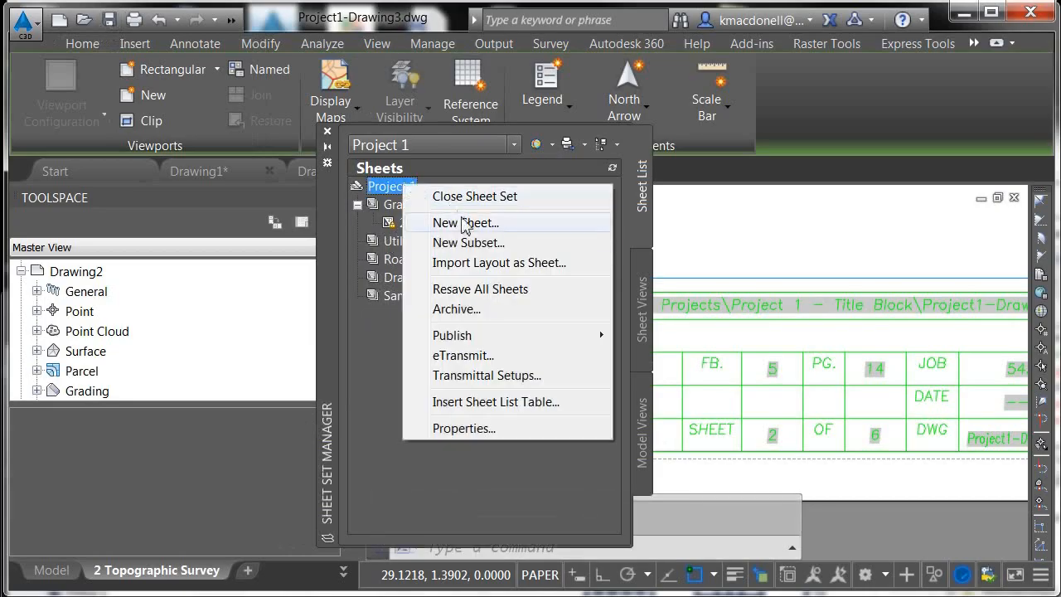
click(469, 263)
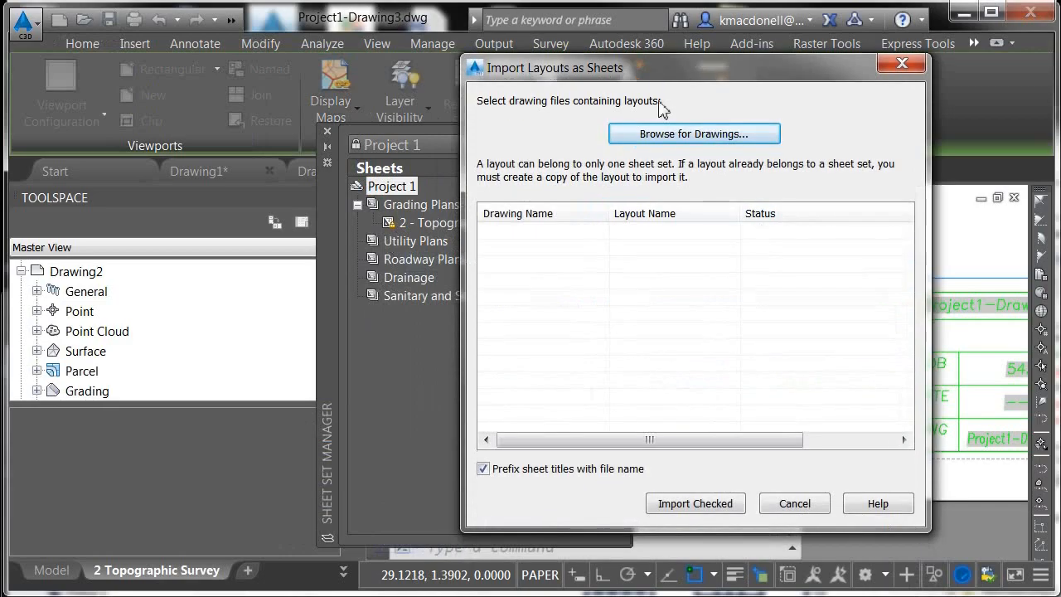
click(688, 135)
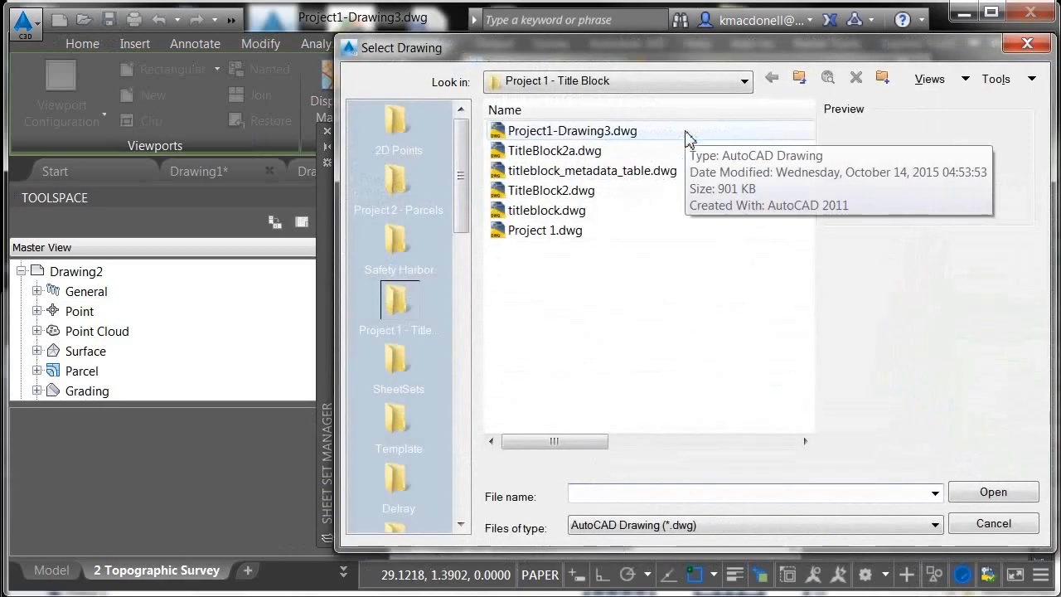
click(685, 132)
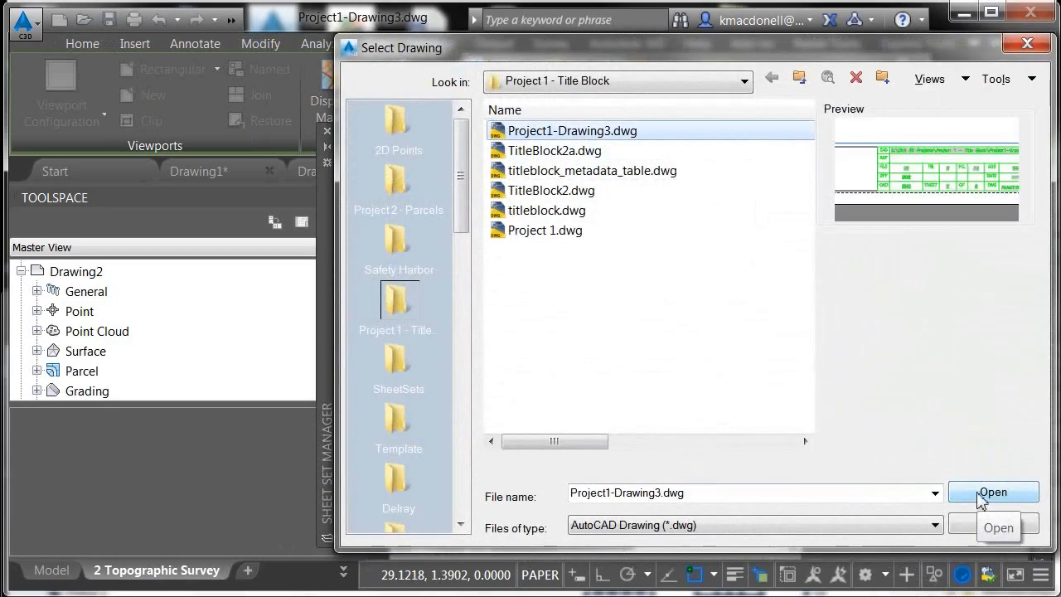
click(986, 493)
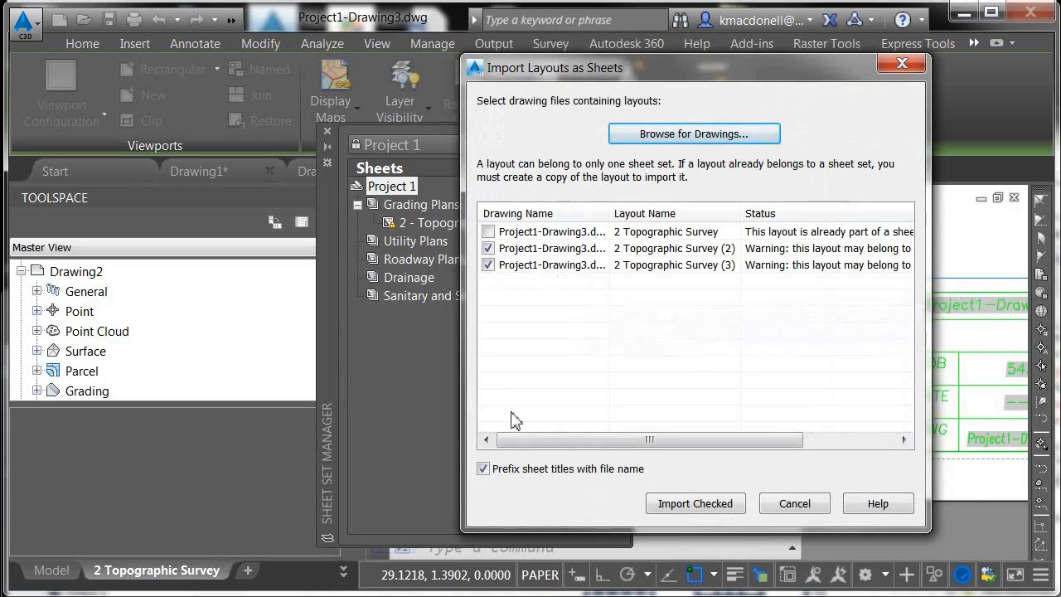
click(684, 505)
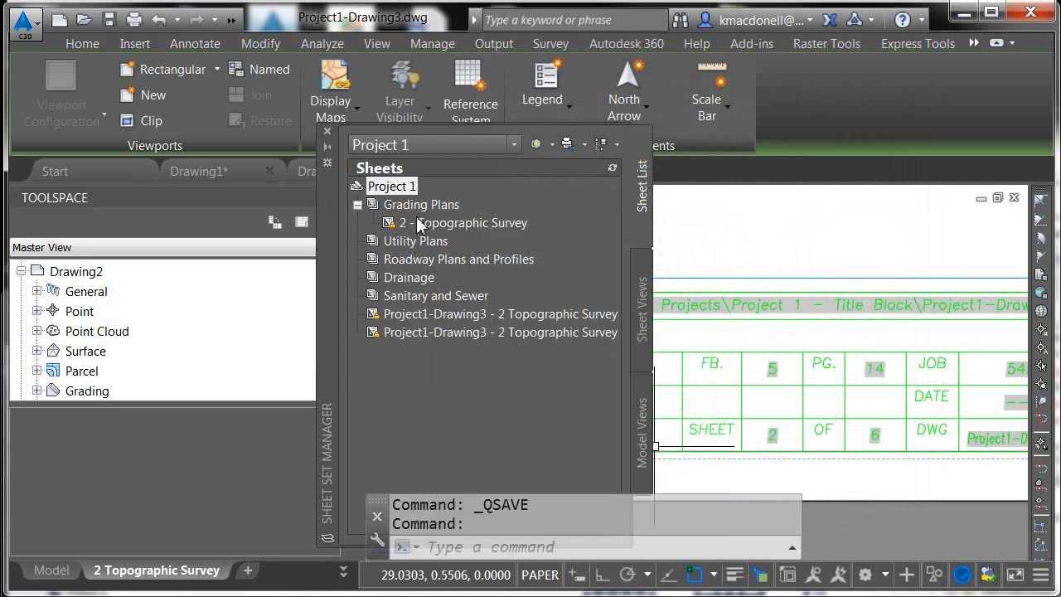
Move the 2 - Topographic Survey sheet out of Grading Plans and place it above the imported sheets
mouse_move(420, 225)
mouse_move(409, 336)
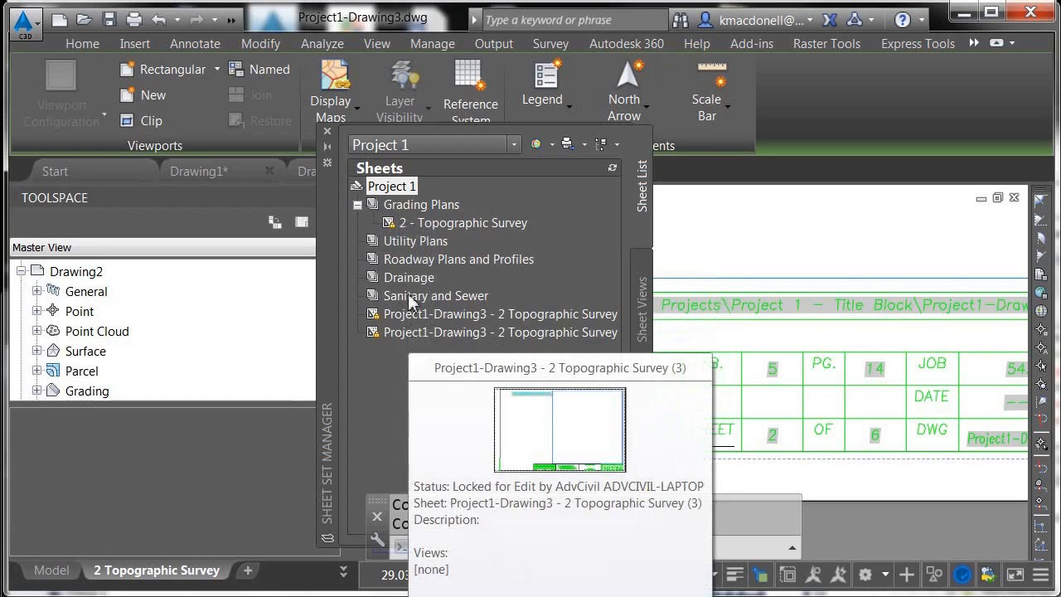
click(436, 224)
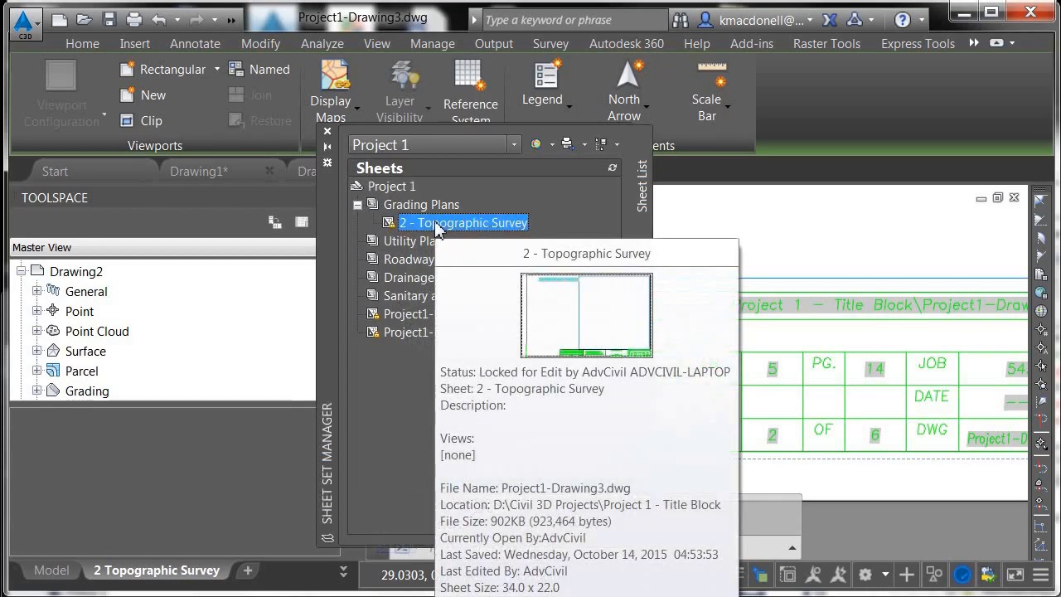
drag(437, 230, 426, 347)
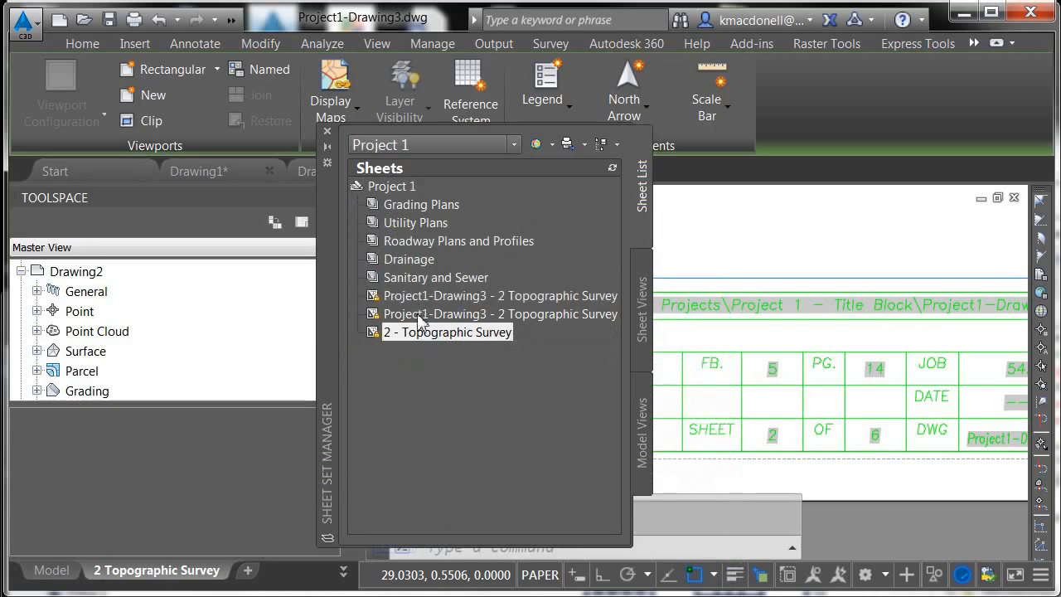
drag(413, 330, 413, 284)
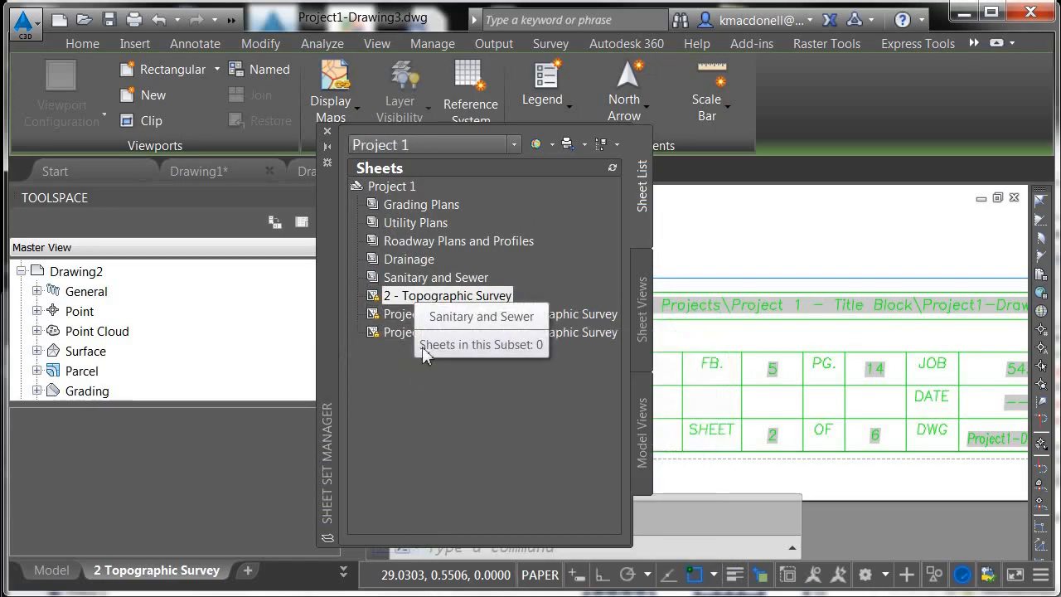
Open Rename & Renumber for the 2 - Topographic Survey sheet and copy its sheet title
right_click(405, 299)
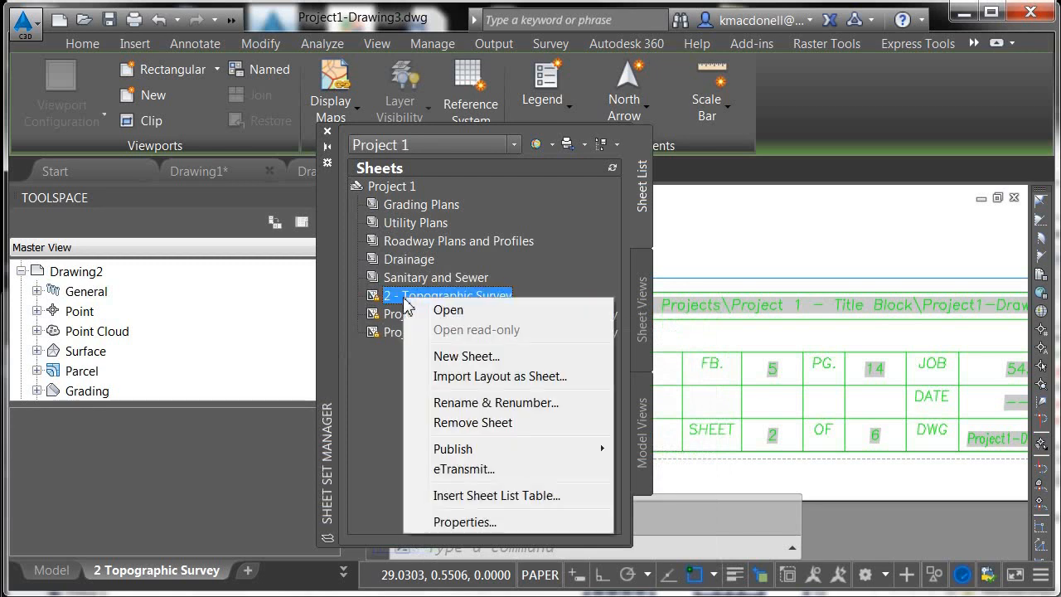
click(467, 402)
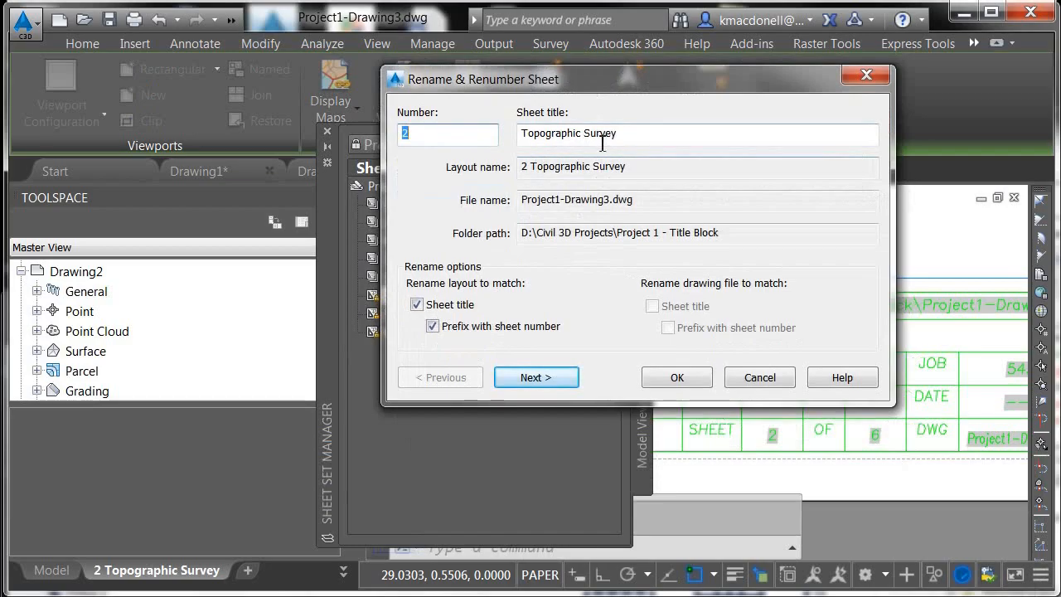
drag(628, 139, 522, 135)
right_click(547, 137)
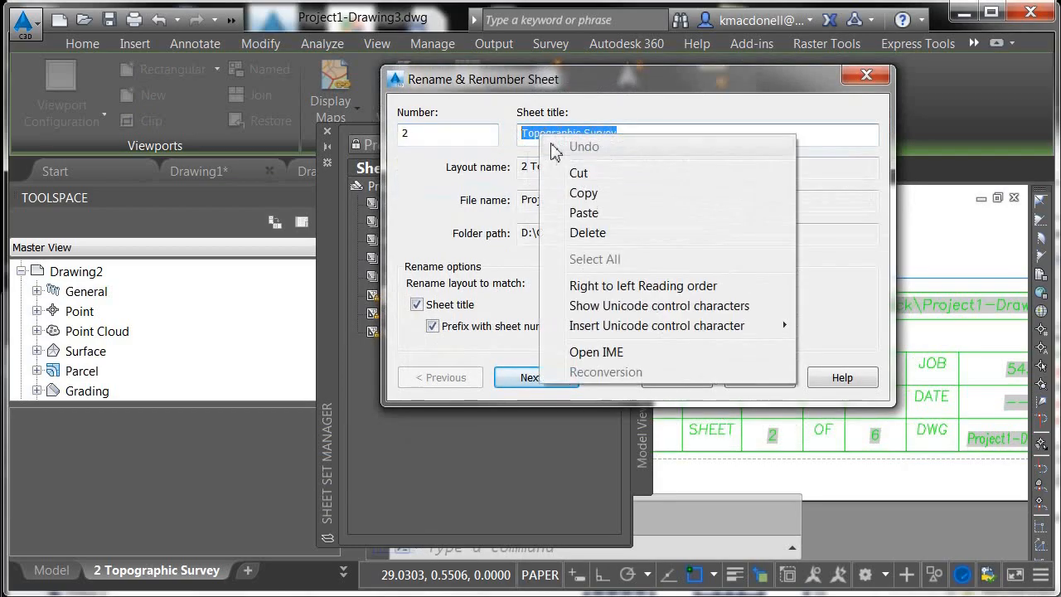
click(589, 193)
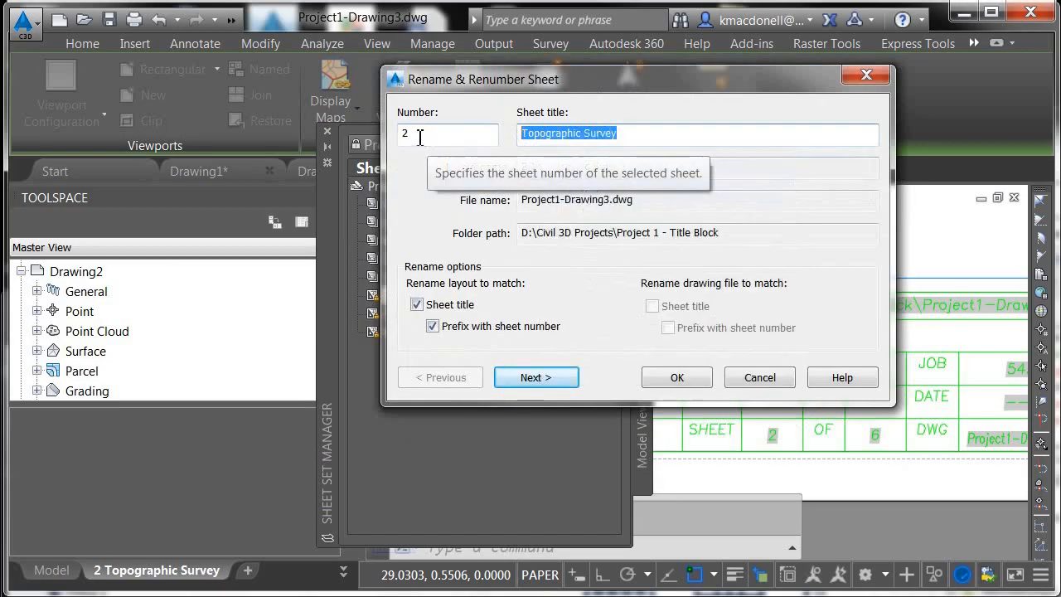
Renumber the next imported sheet to 3 and retitle it Topographic Survey
click(534, 378)
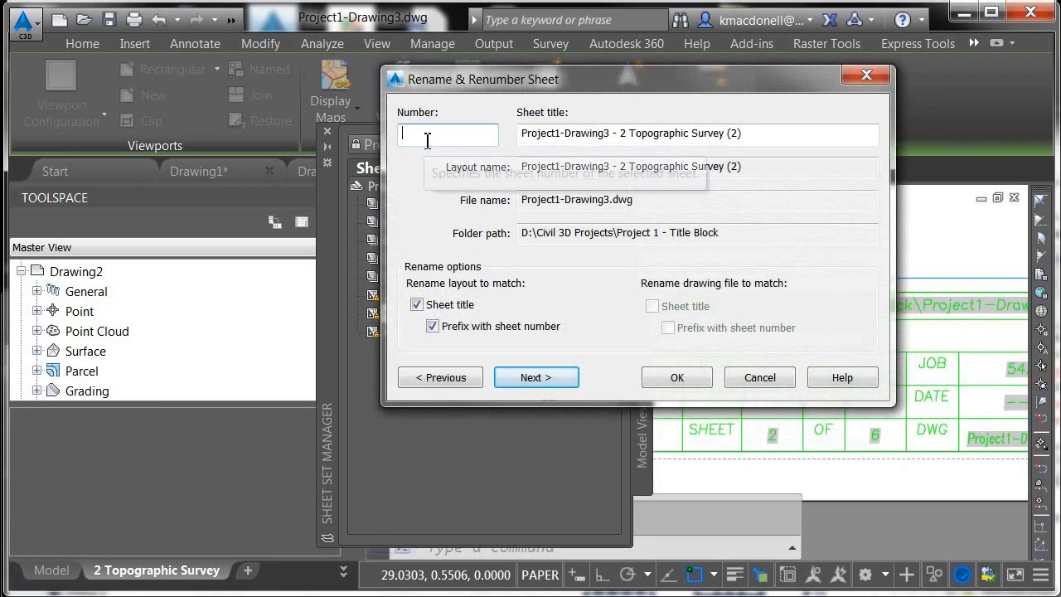
text(3)
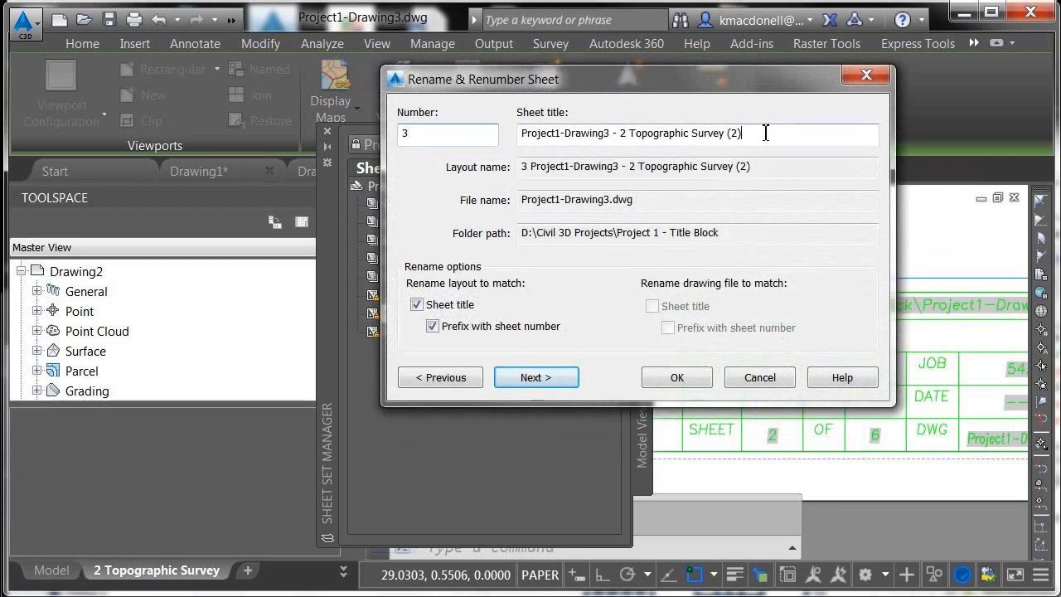
drag(765, 132, 523, 136)
text(Topographic Survey)
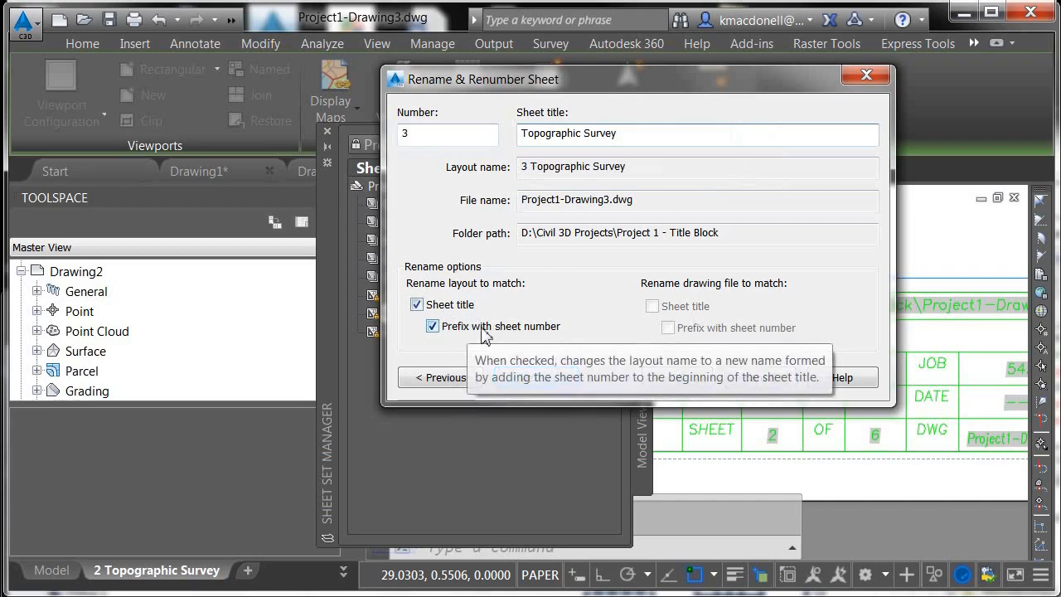
click(537, 378)
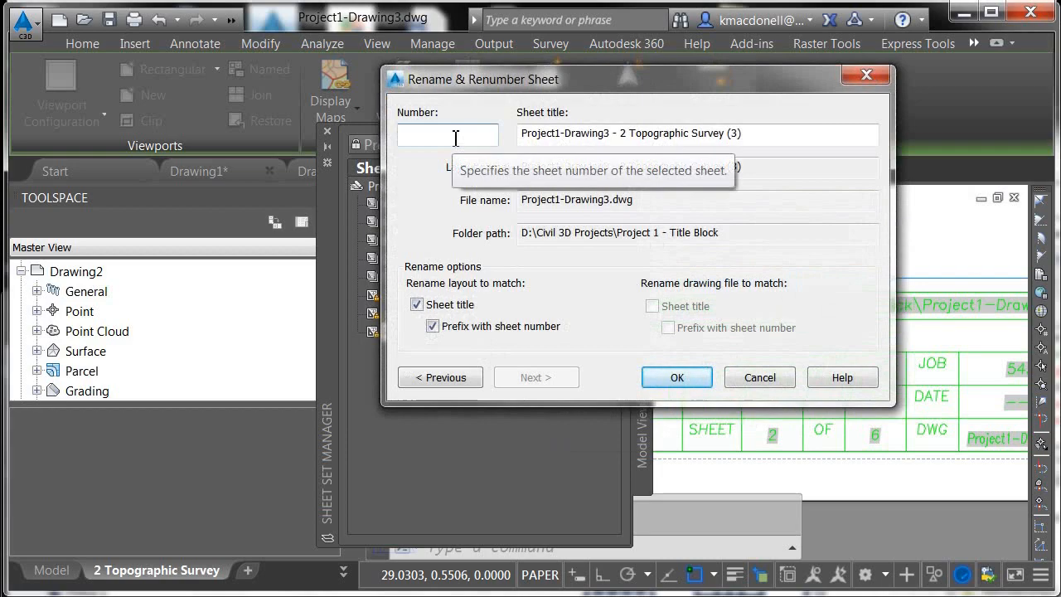
Renumber the last imported sheet to 4, paste Topographic Survey as its title, and apply the changes
text(4)
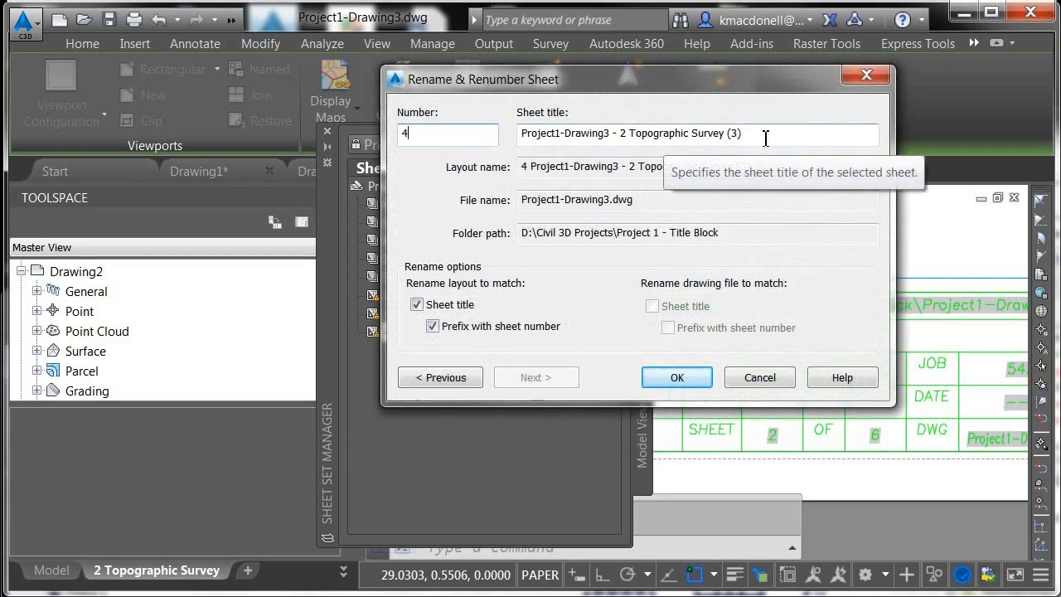
drag(764, 132, 510, 137)
key(ctrl+v)
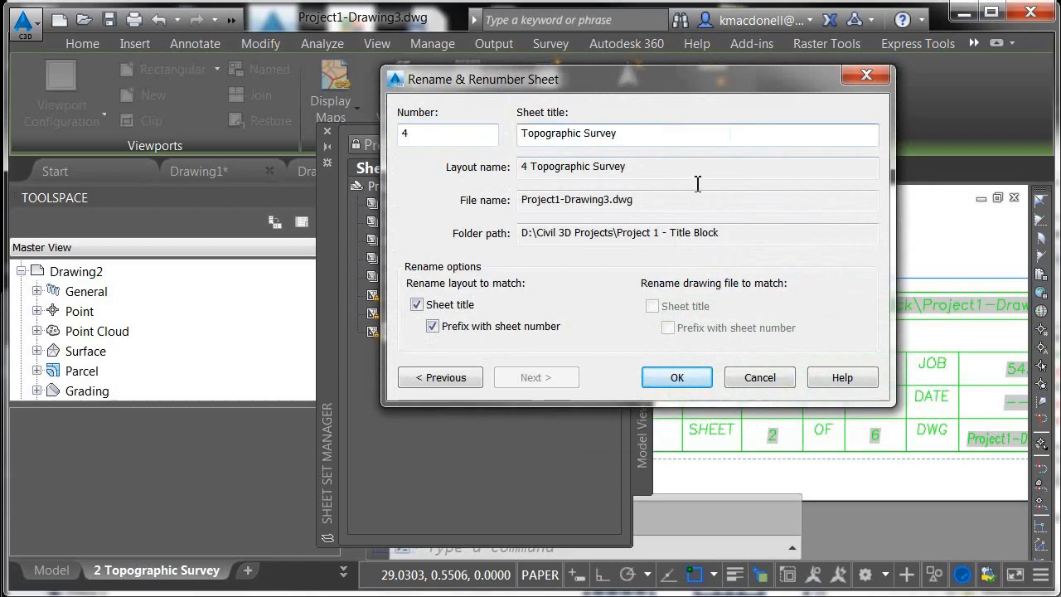
click(673, 377)
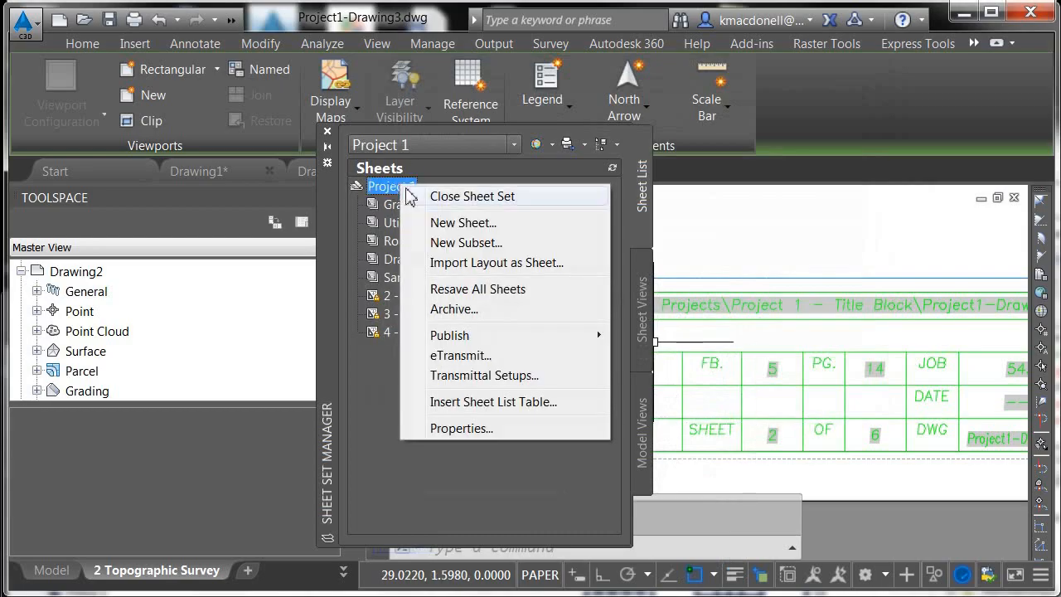
Set the sheet set's SHEETTOT custom property to 4 in the Project 1 sheet set properties
click(459, 429)
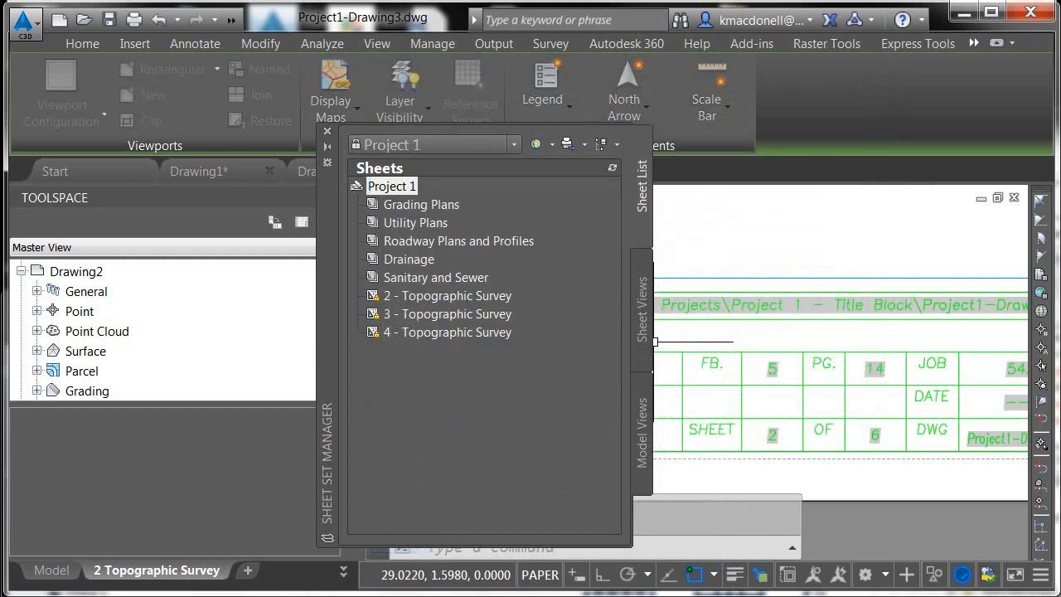
drag(631, 272, 583, 59)
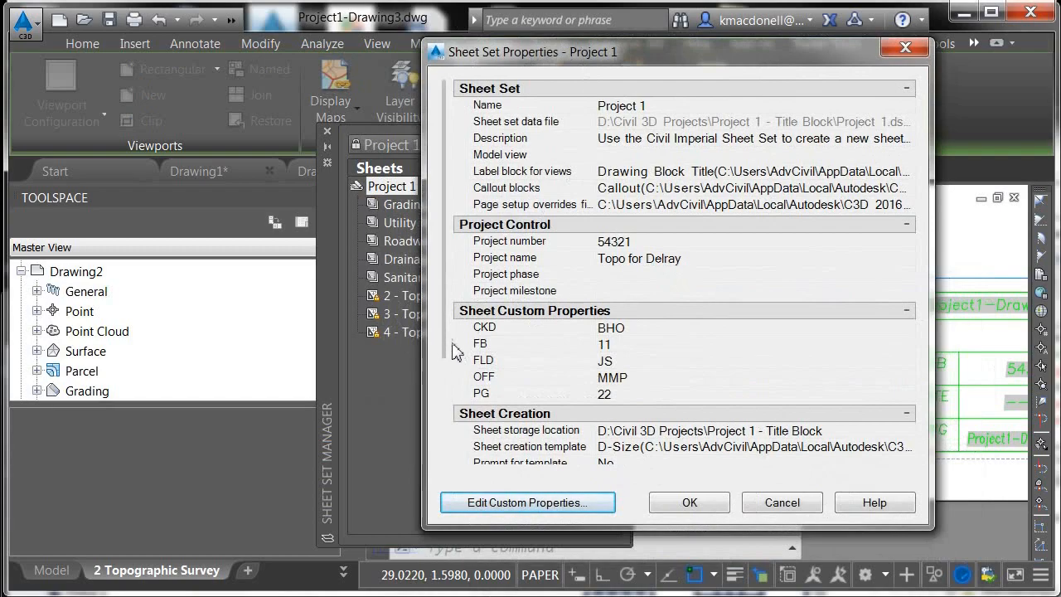
drag(448, 328, 452, 464)
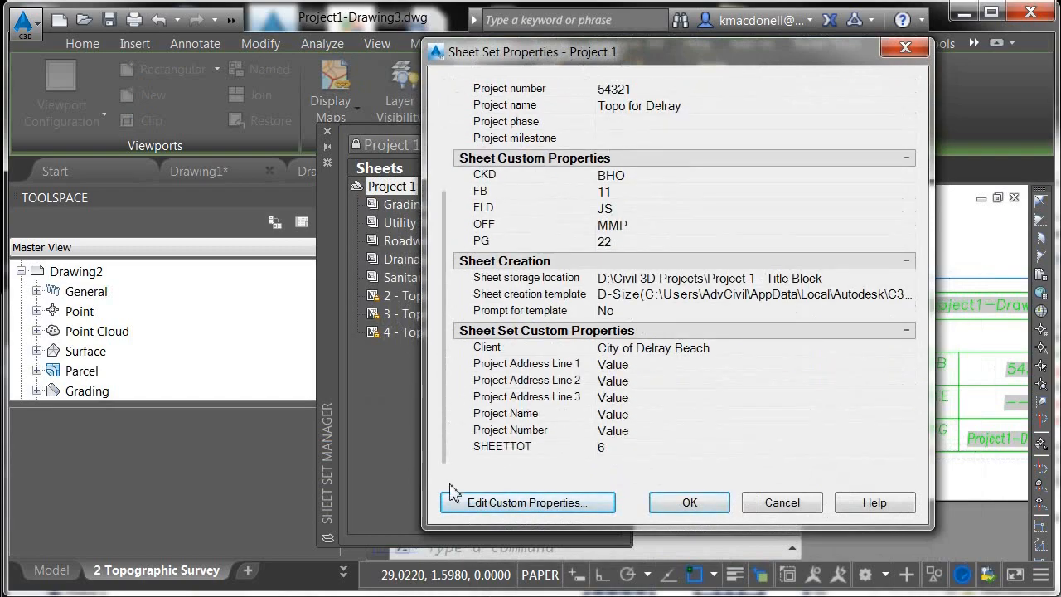
click(610, 451)
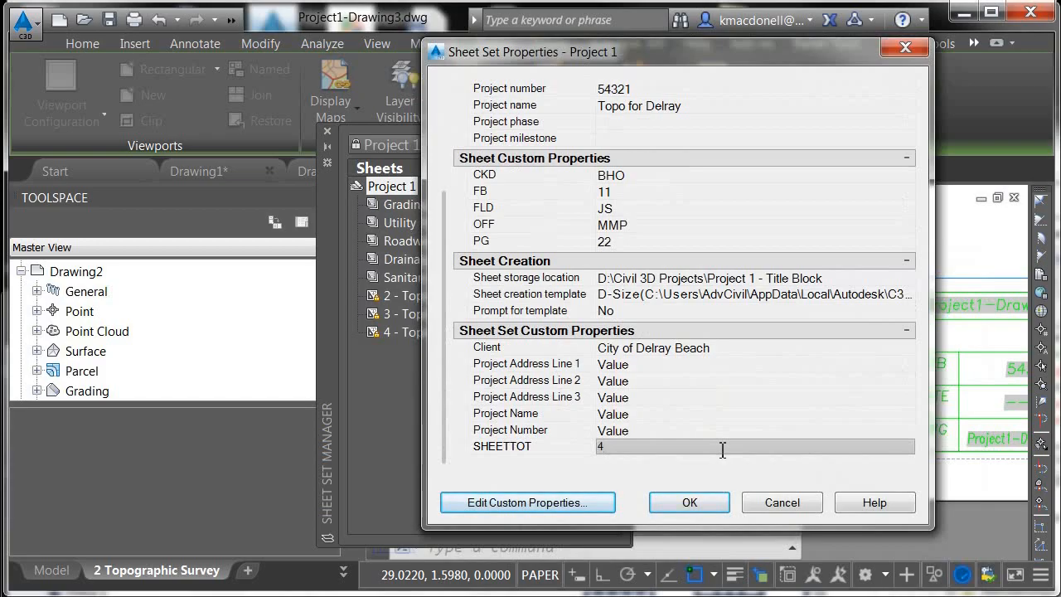
click(687, 501)
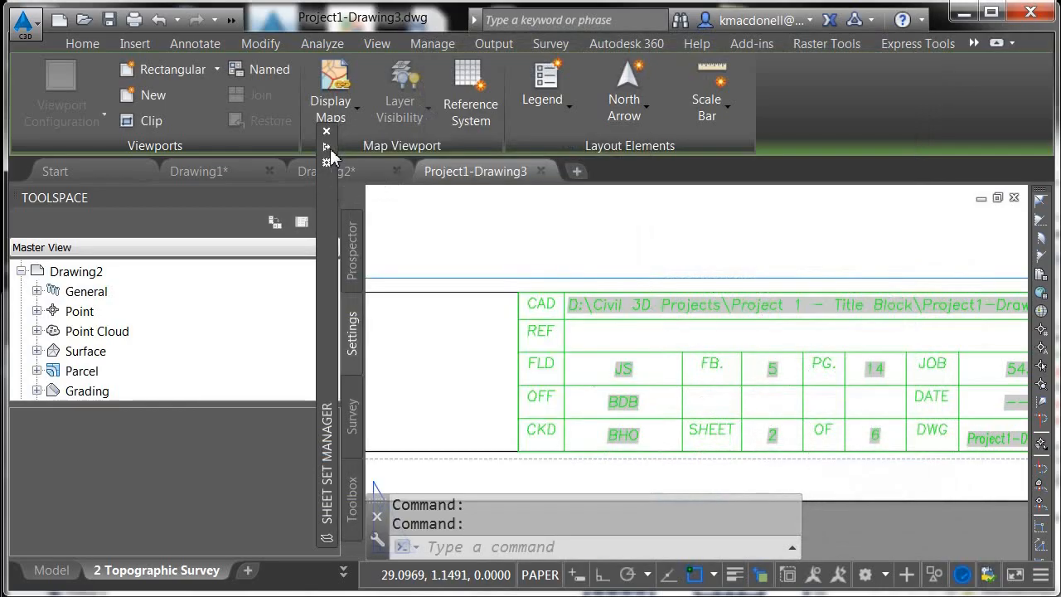
Regenerate the layout to update the title block's sheet total field
text(re)
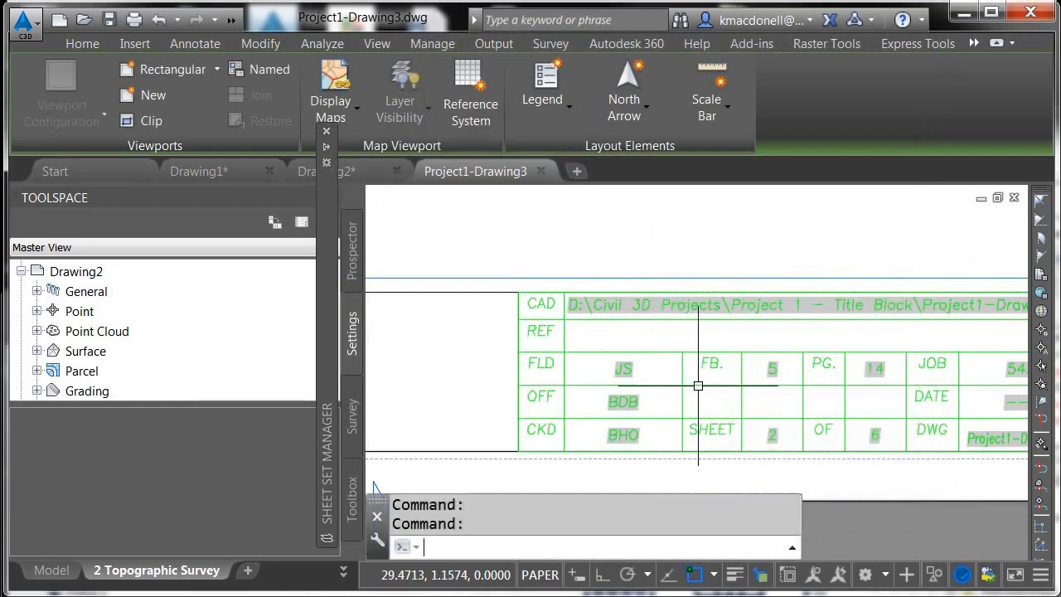
key(Return)
scroll(774, 437, up, 8)
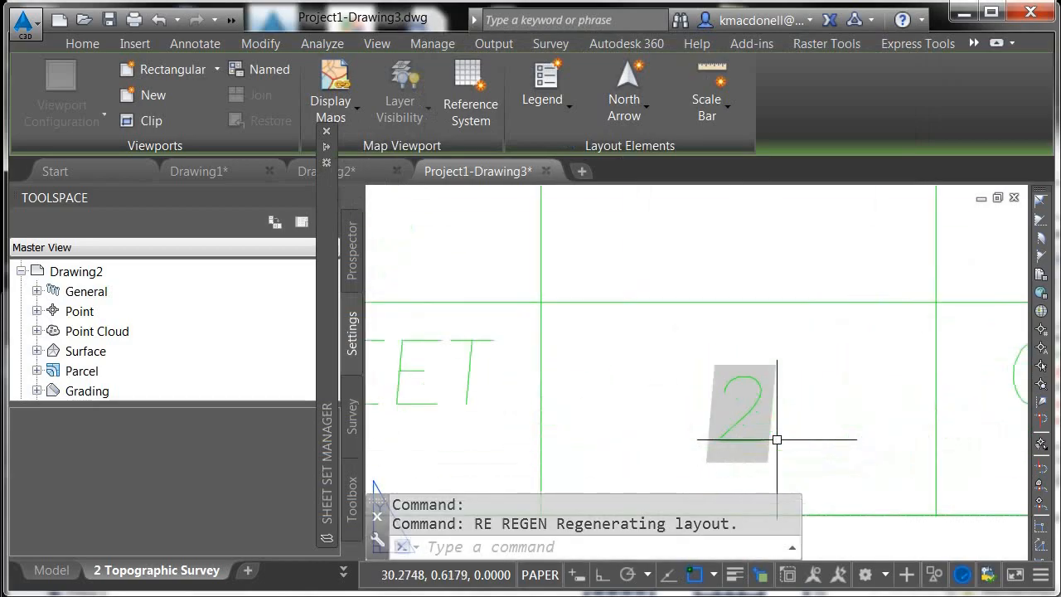
scroll(635, 379, down, 5)
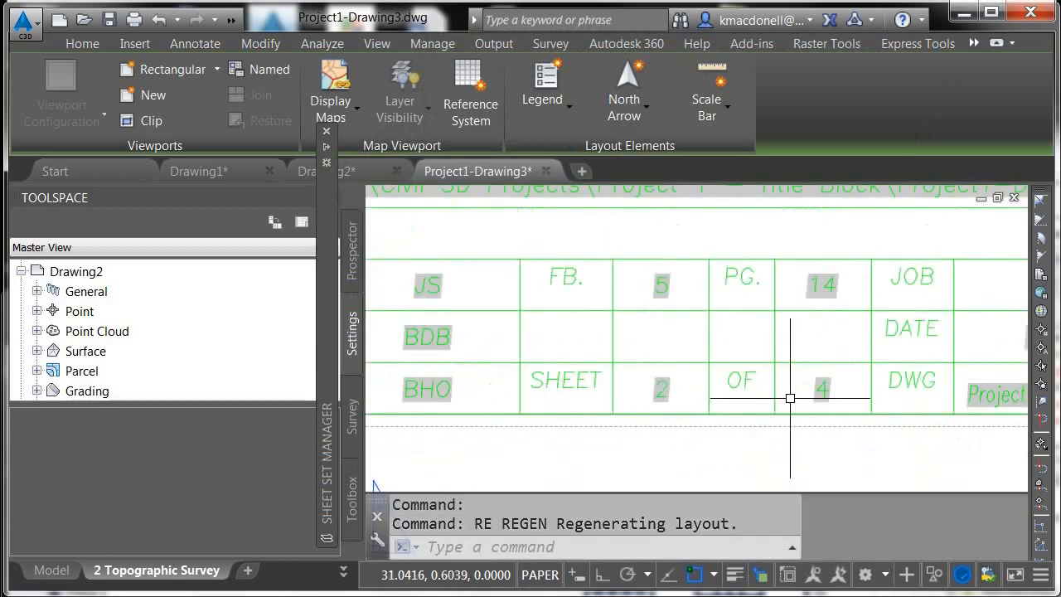
Inspect the title block's SHEET and OF fields on the 2 and 3 Topographic Survey layouts
scroll(804, 386, up, 6)
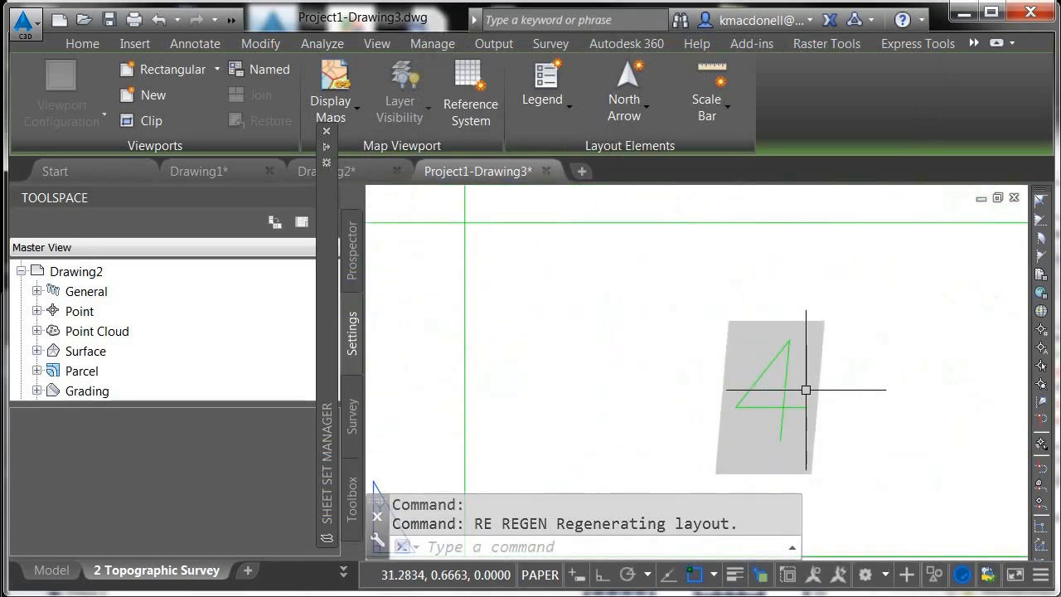
scroll(815, 389, down, 5)
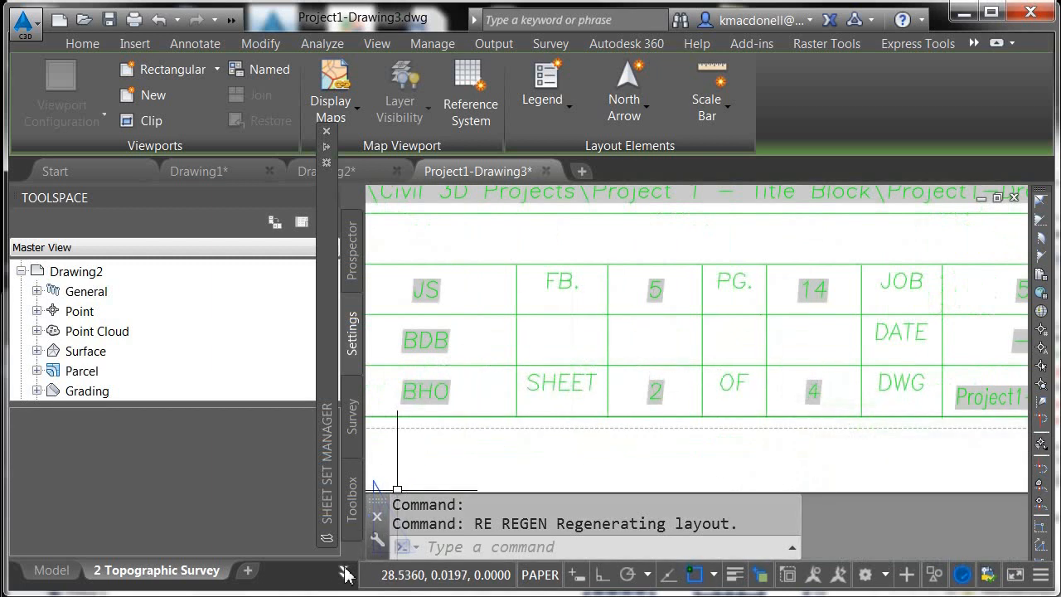
key(ctrl+Page_Down)
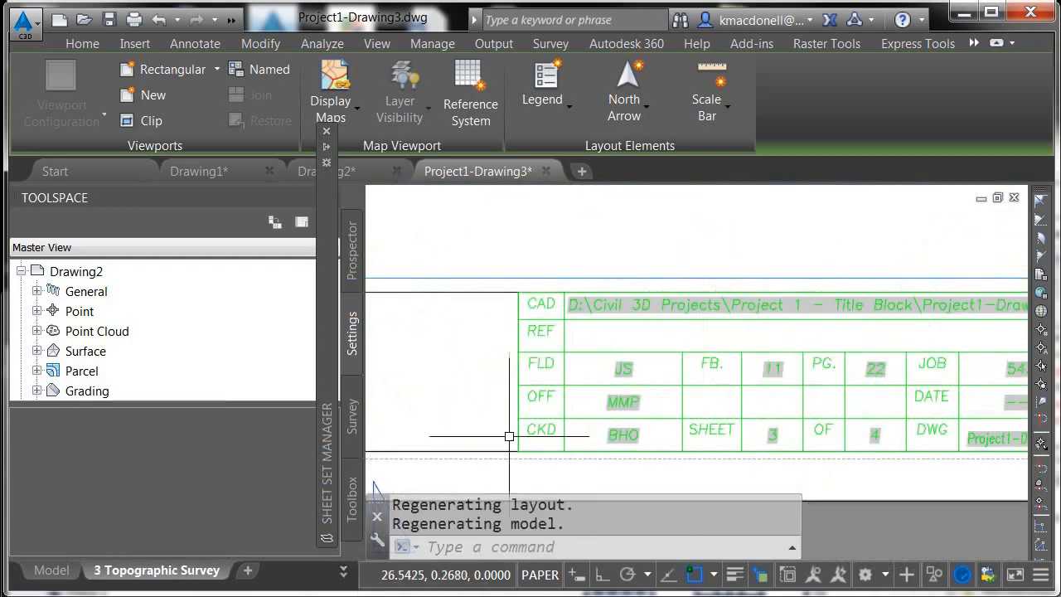
scroll(783, 439, up, 5)
scroll(729, 419, up, 2)
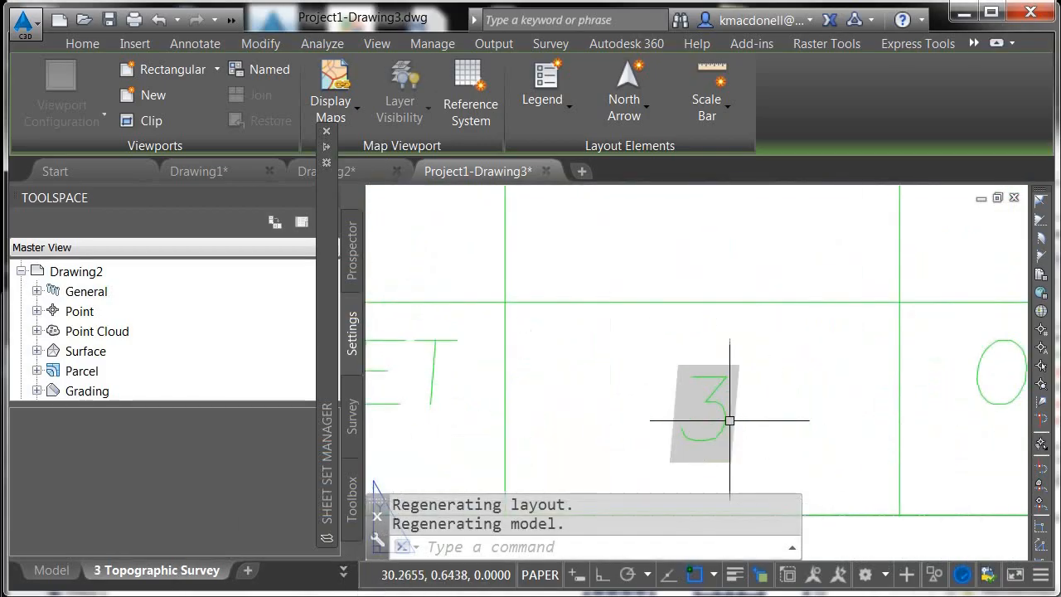
scroll(655, 395, down, 4)
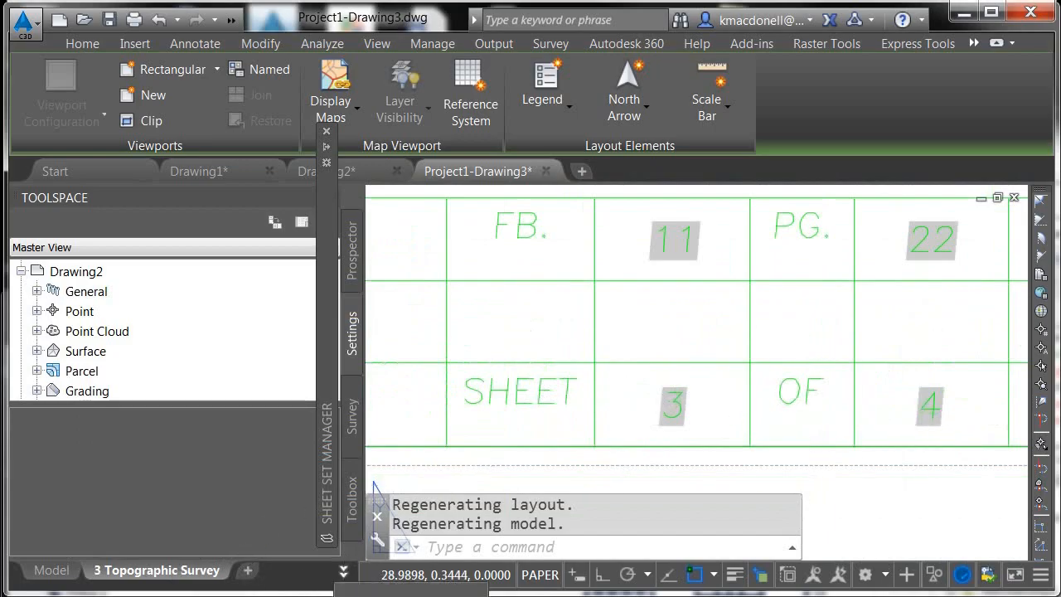
Inspect the sheet number, total and title fields on the 4 Topographic Survey layout, then zoom to the full sheet
click(373, 593)
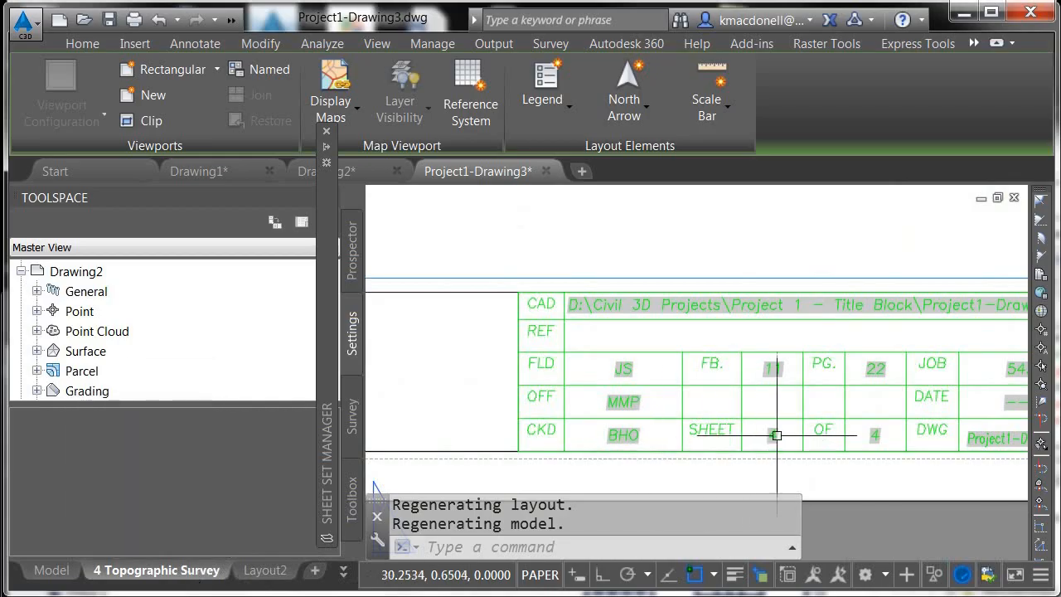
scroll(776, 434, up, 5)
scroll(776, 434, down, 5)
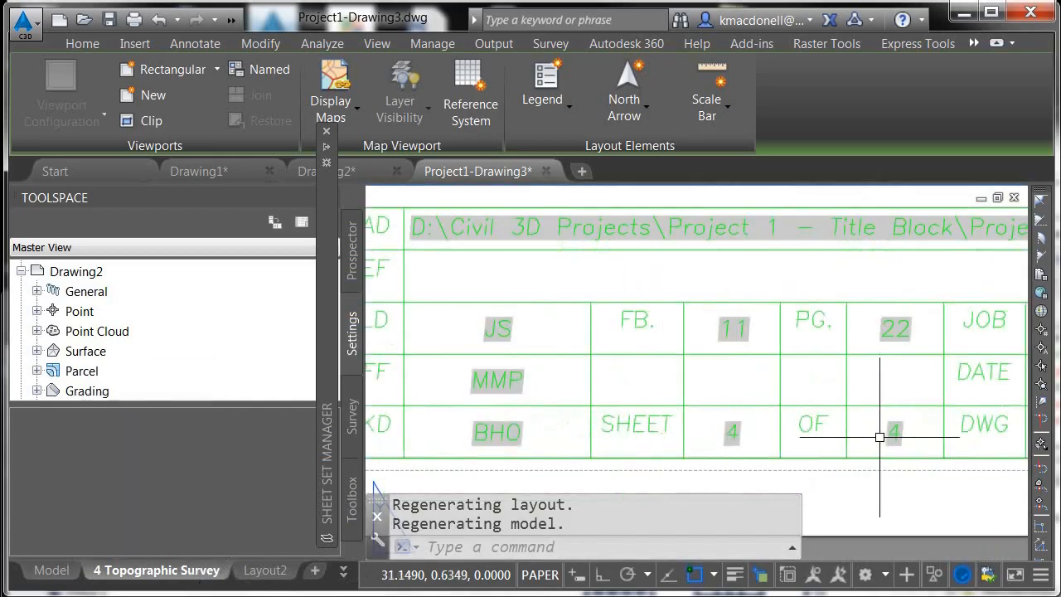
scroll(886, 435, up, 5)
scroll(895, 434, down, 5)
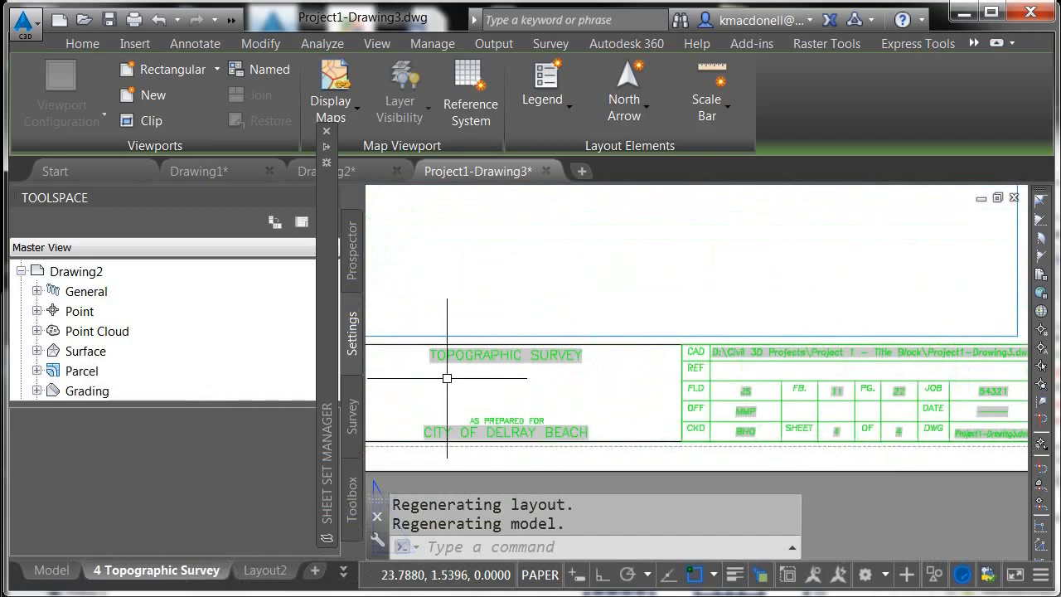
scroll(444, 368, up, 4)
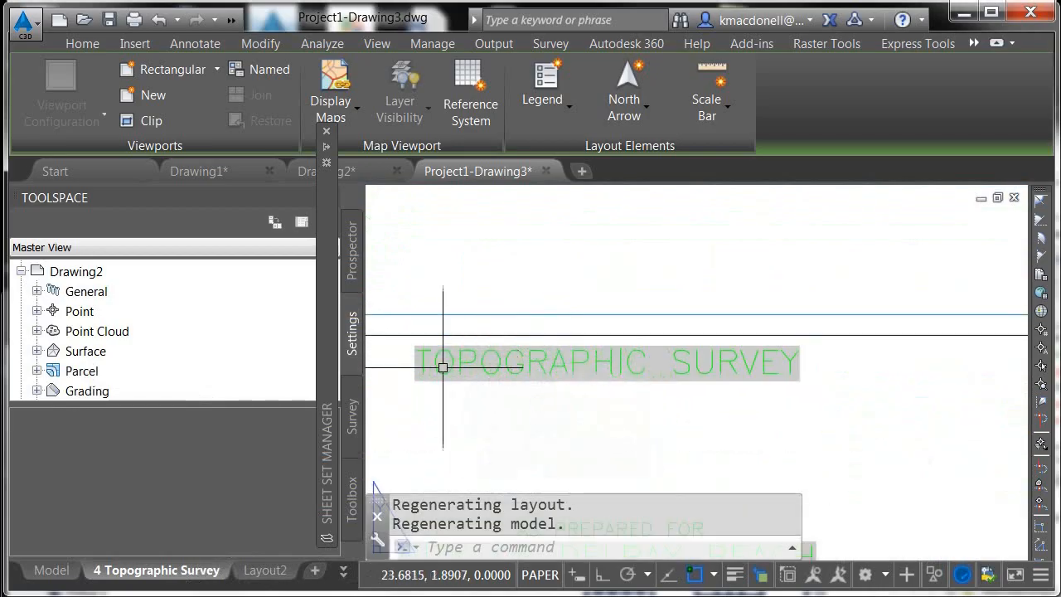
click(573, 361)
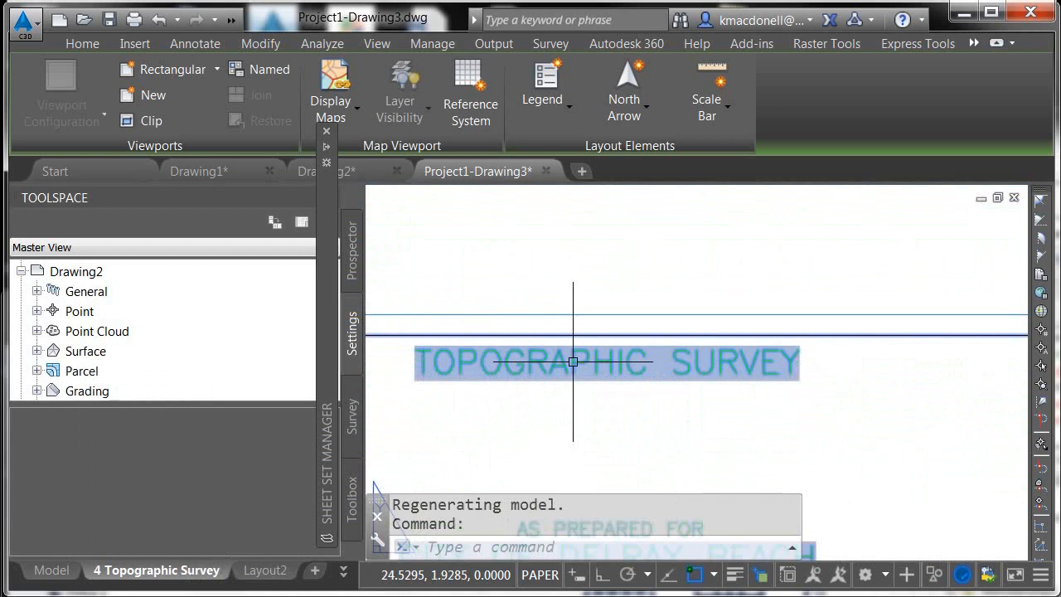
key(Escape)
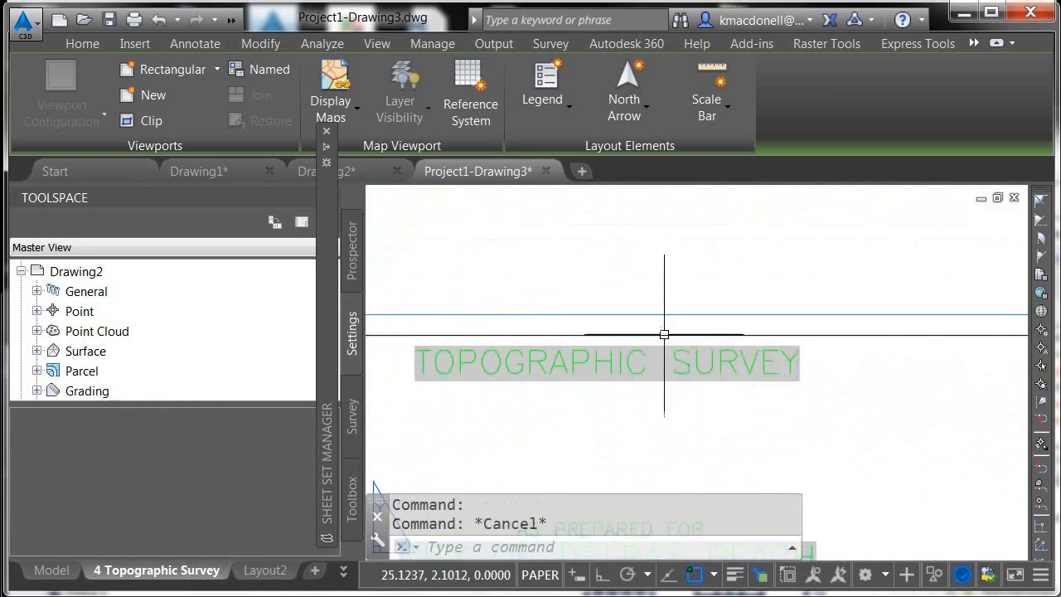
scroll(626, 333, down, 5)
middle_click(656, 384)
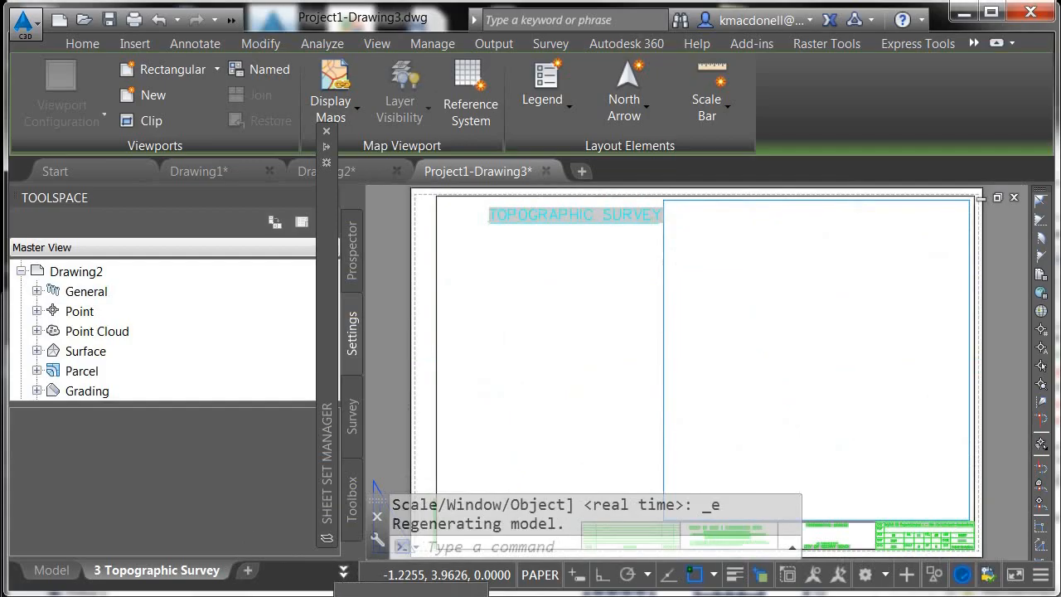
Save the drawing and bring up the Sheet Set Manager's sheet list
key(ctrl+s)
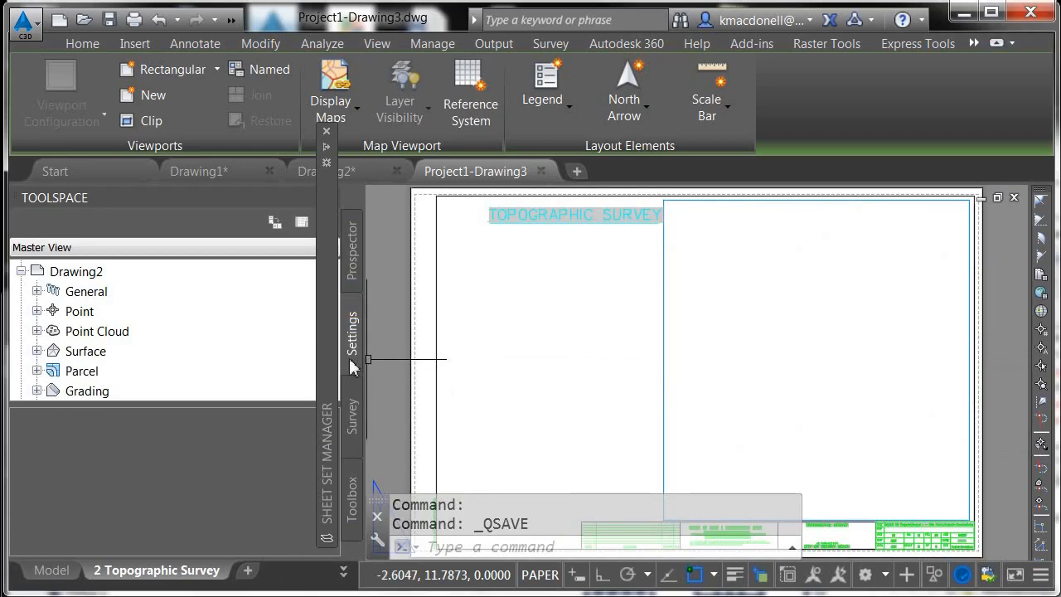
mouse_move(328, 356)
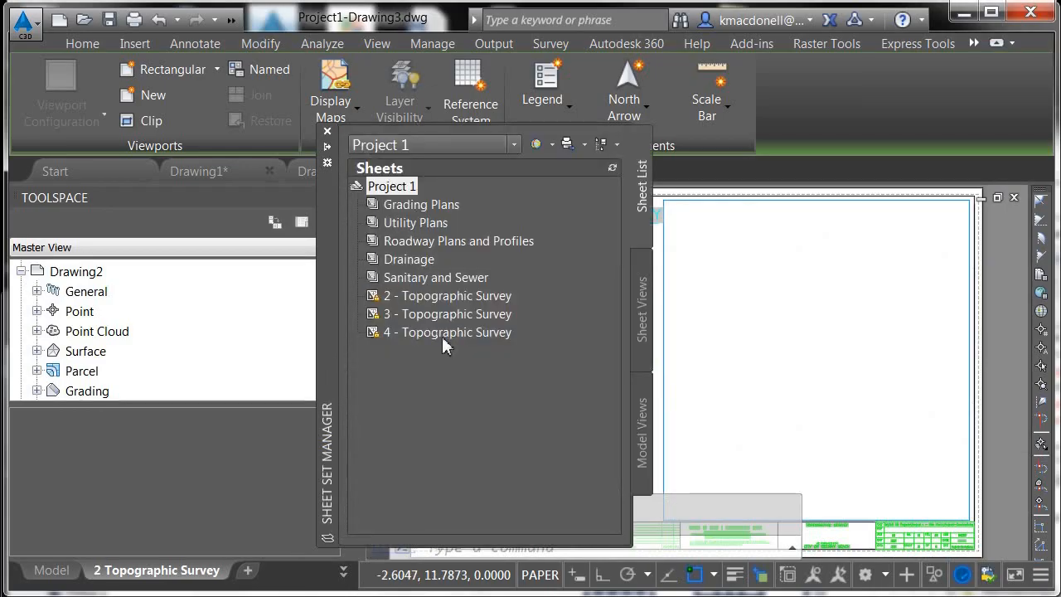
mouse_move(443, 345)
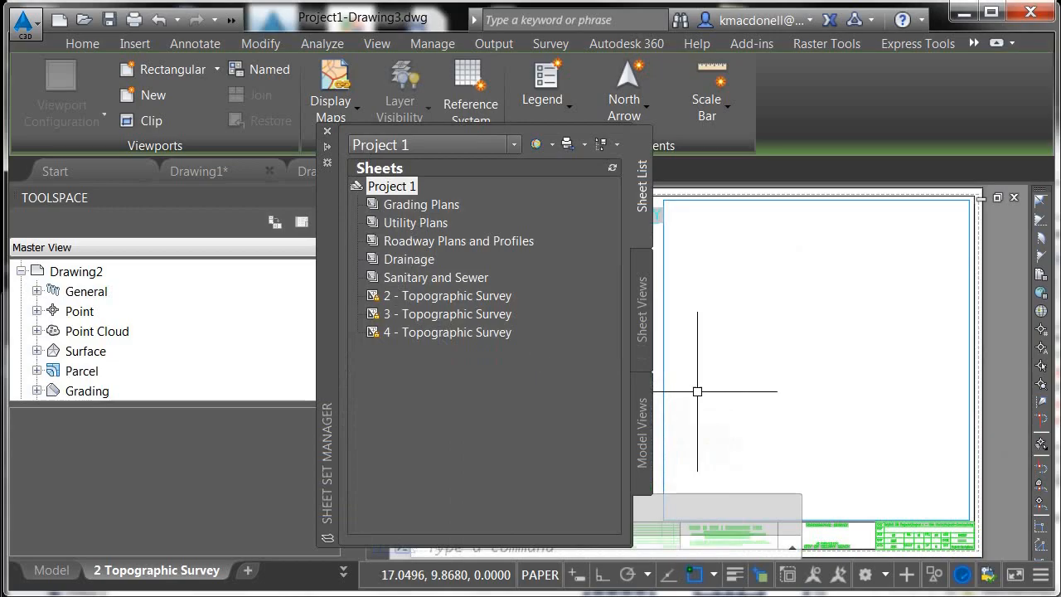